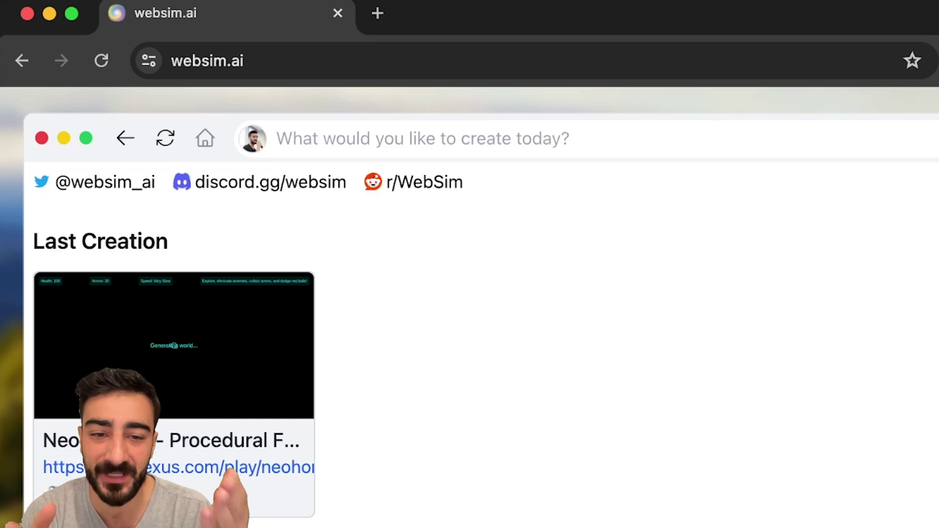
Step: Enter purplecatlovers.com as the creation prompt and generate the site with Sonnet 3.5
click(423, 138)
text(pur)
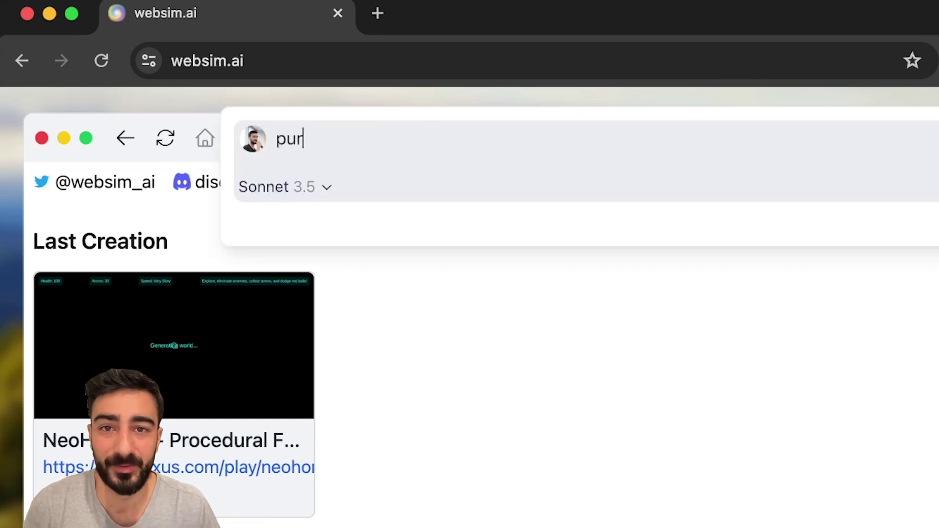
text(plecatlovers.com)
key(Return)
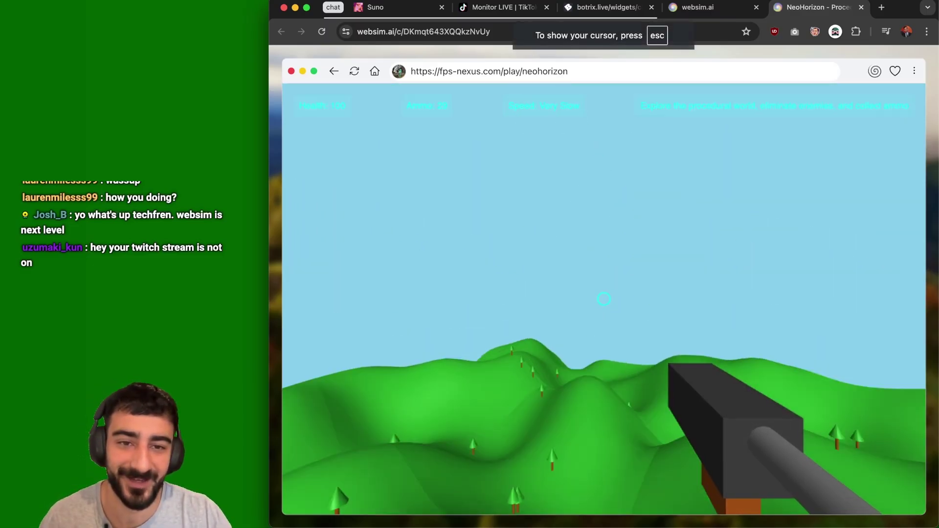
Step: Play the NeoHorizon shooter, moving through the procedural hills and firing the gun
click(604, 299)
click(603, 299)
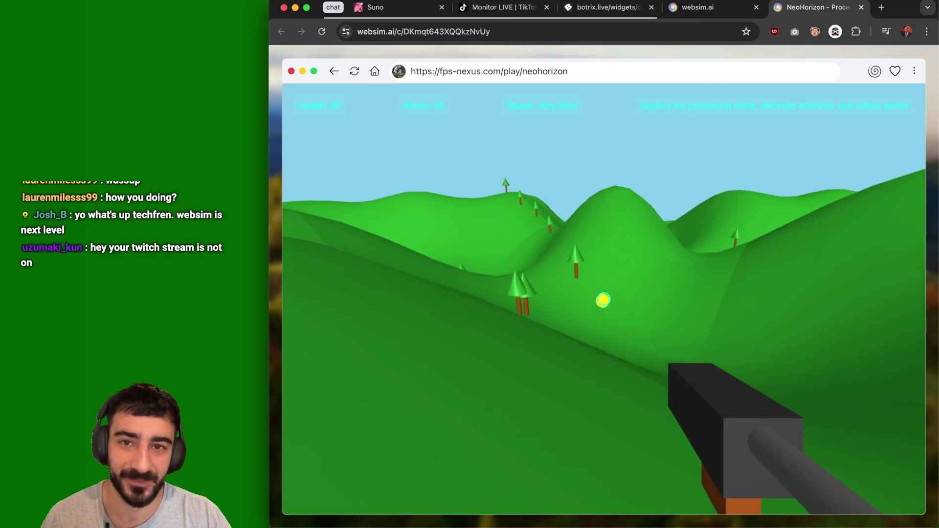
click(604, 299)
click(604, 298)
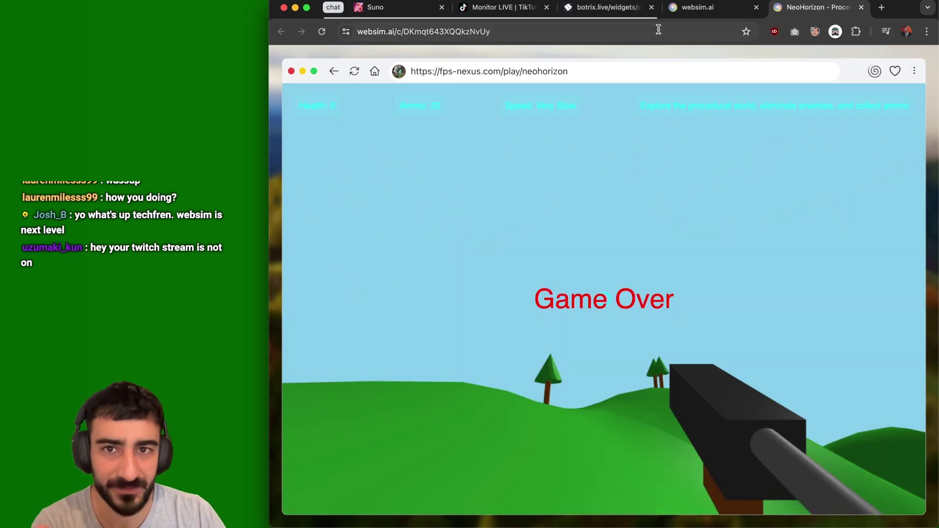
Step: Examine NeoHorizon's prompt history, from the procedural world prompt down to the ammo collection prompt
click(668, 71)
scroll(669, 131, down, 3)
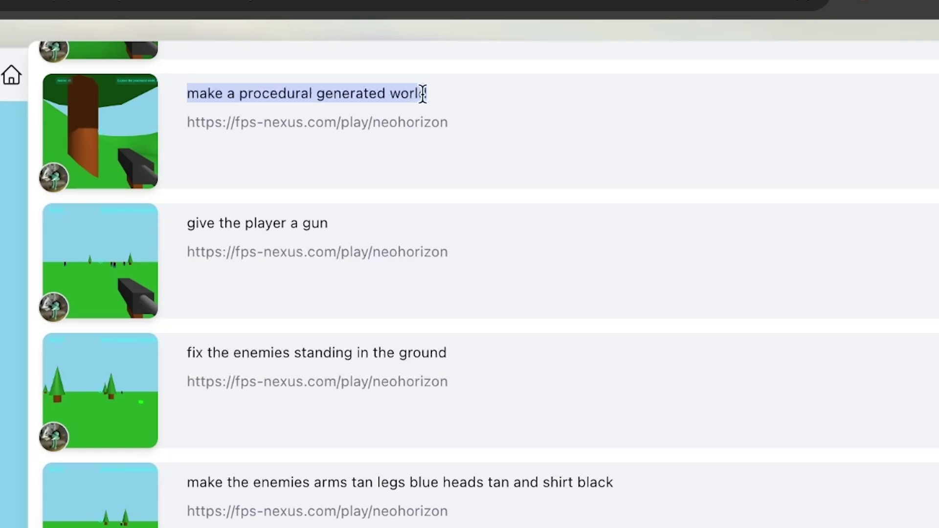
drag(206, 223, 286, 215)
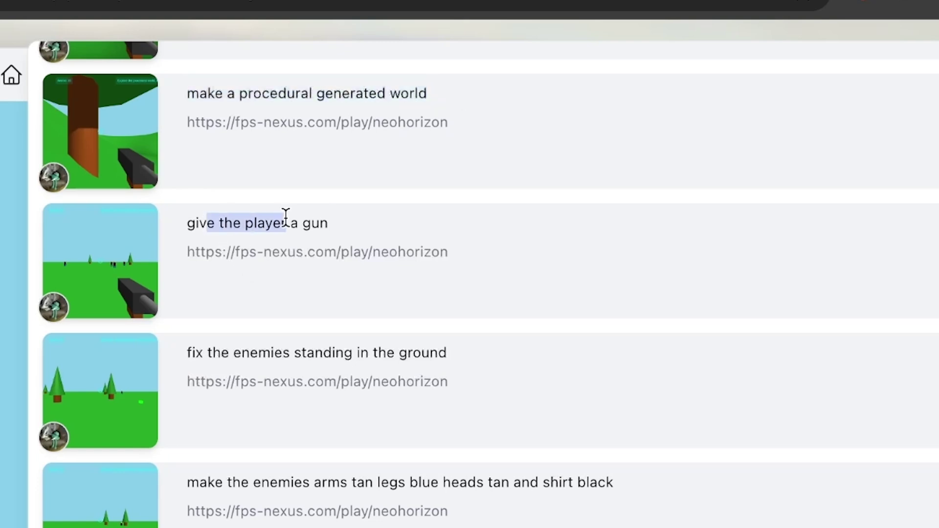
drag(210, 351, 187, 353)
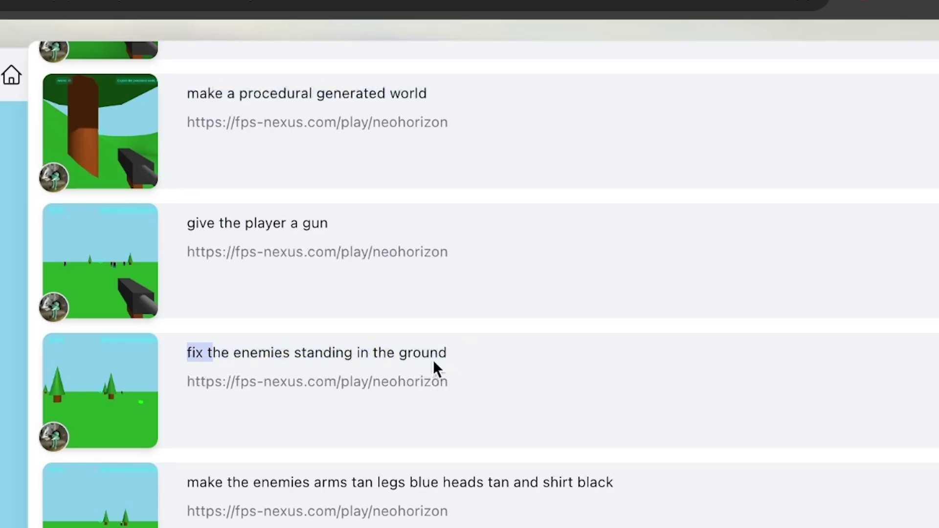
scroll(434, 367, down, 3)
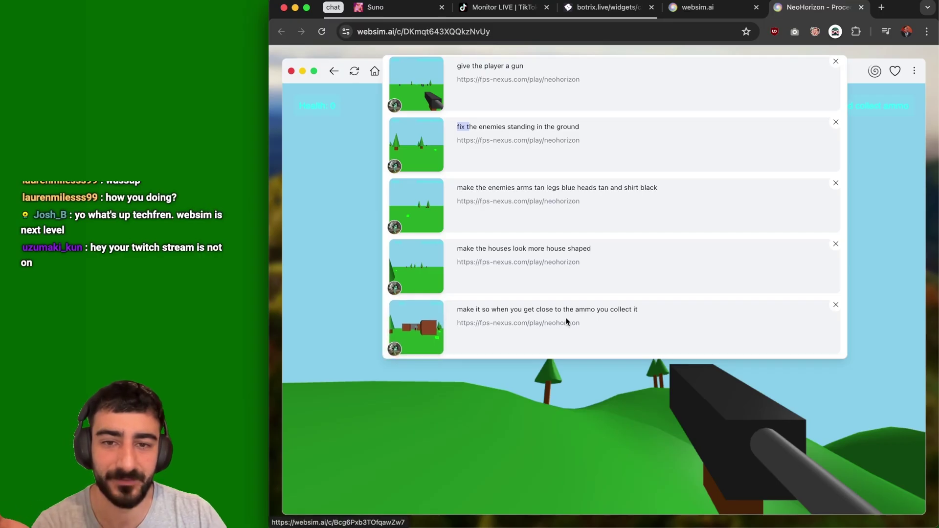
Step: Open and try the "make it so when you get close to the ammo you collect it" version, and close its tab
click(544, 313)
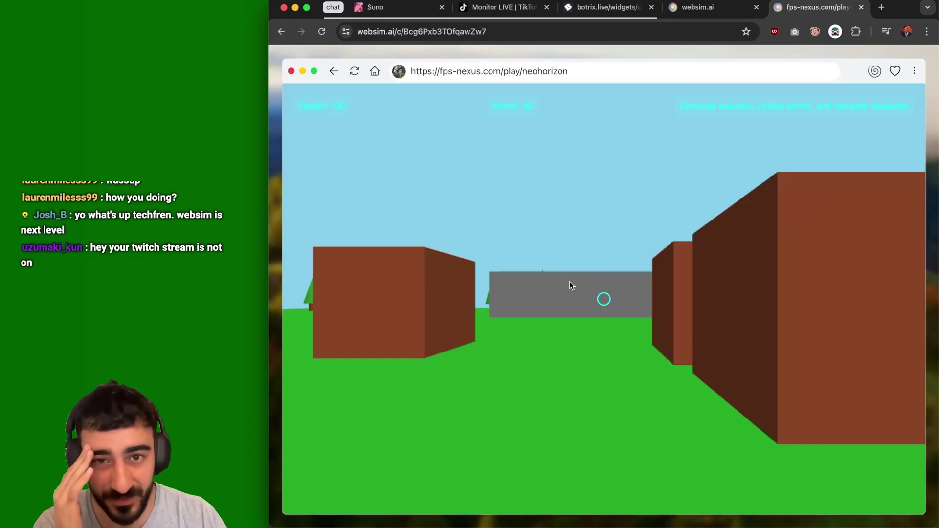
click(597, 274)
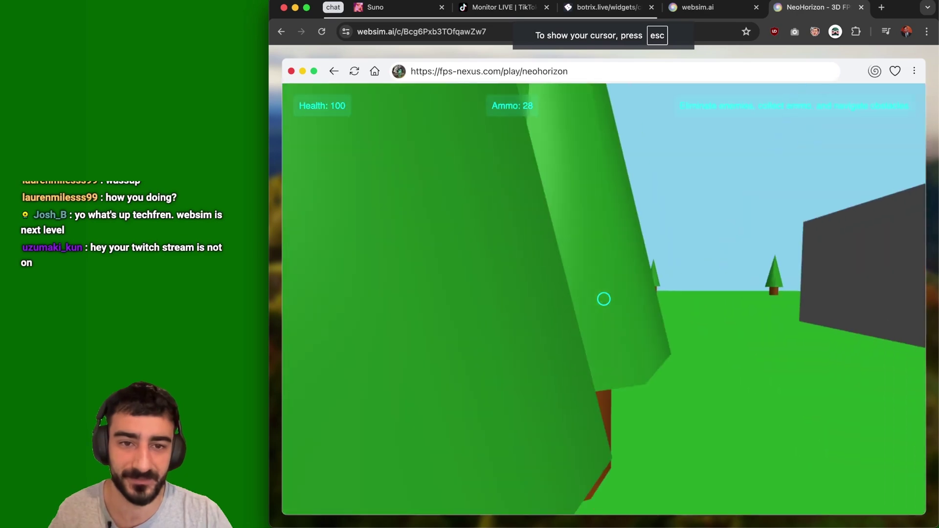
key(w)
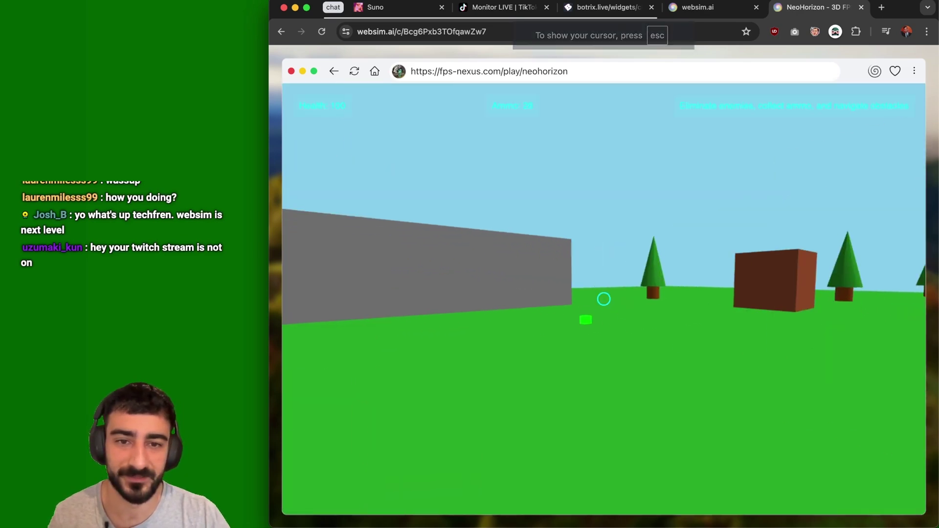
key(super+w)
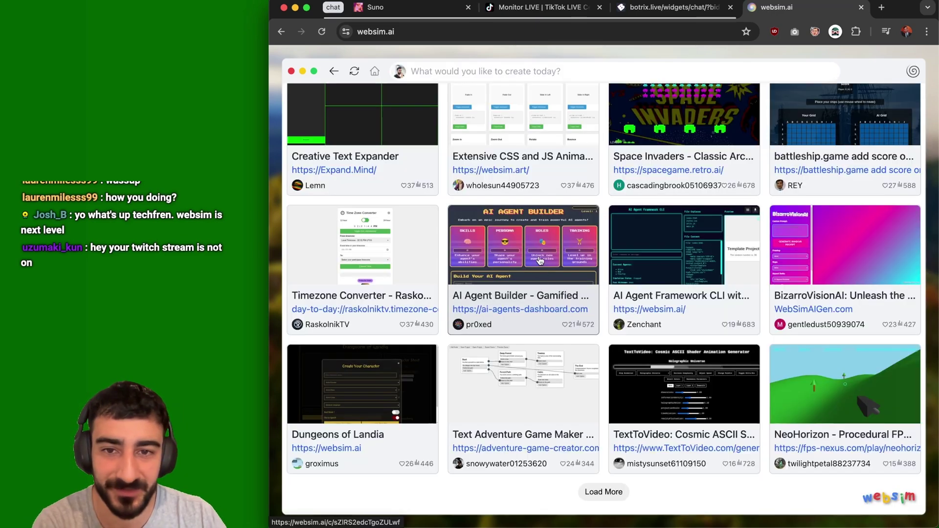
Step: Open the AI Agent Builder creation from the feed and look over its page
right_click(540, 261)
click(521, 254)
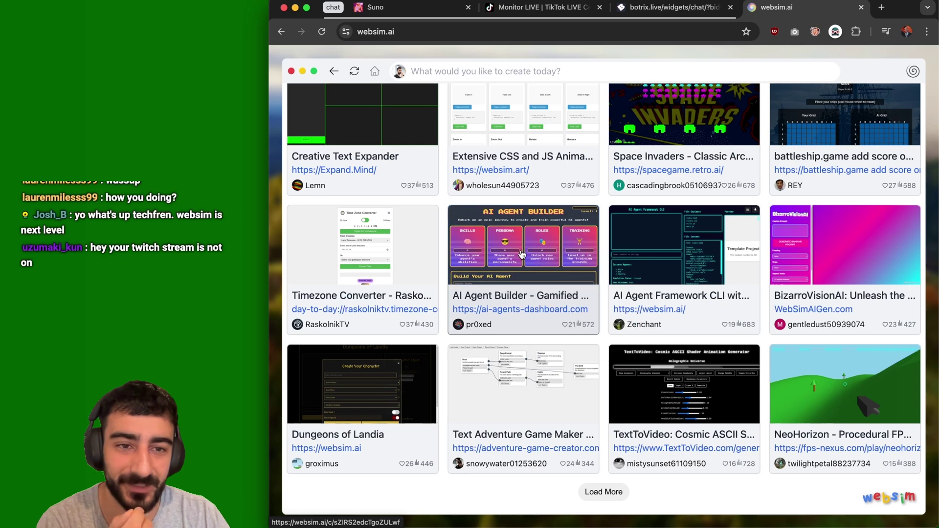
click(522, 255)
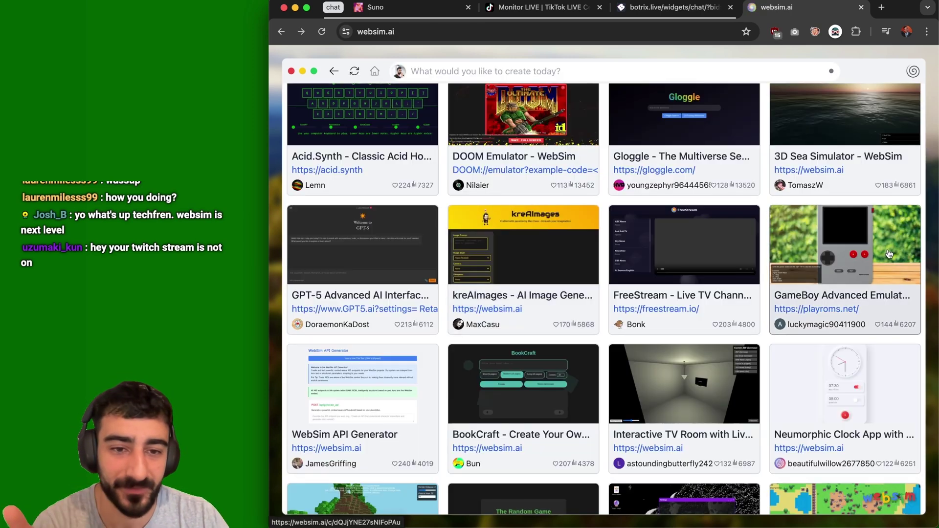
scroll(889, 253, down, 2)
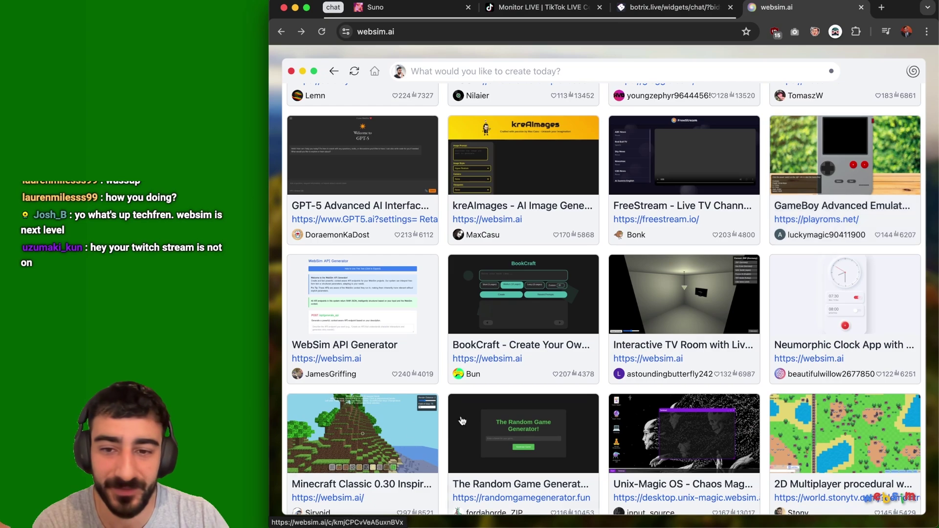
Step: Open the Minecraft Classic 0.30 Inspired World creation and explore its block terrain
click(383, 430)
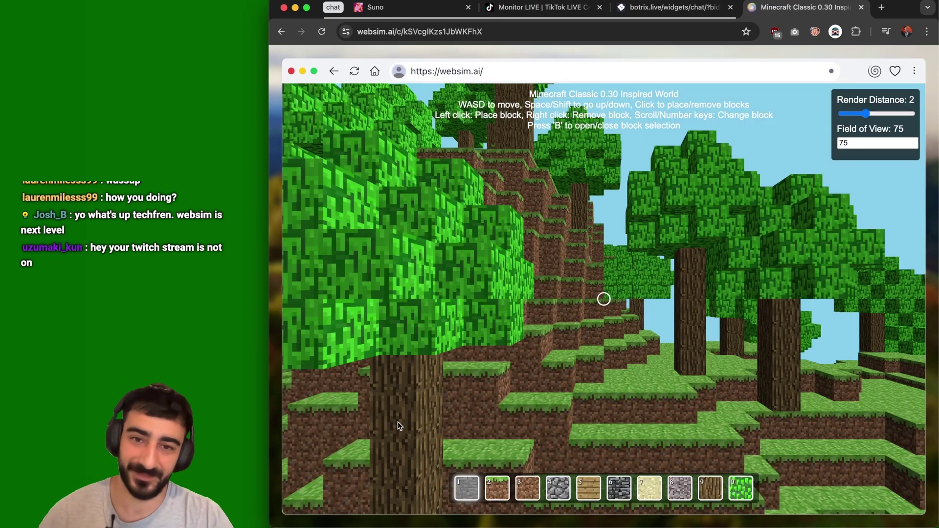
click(432, 514)
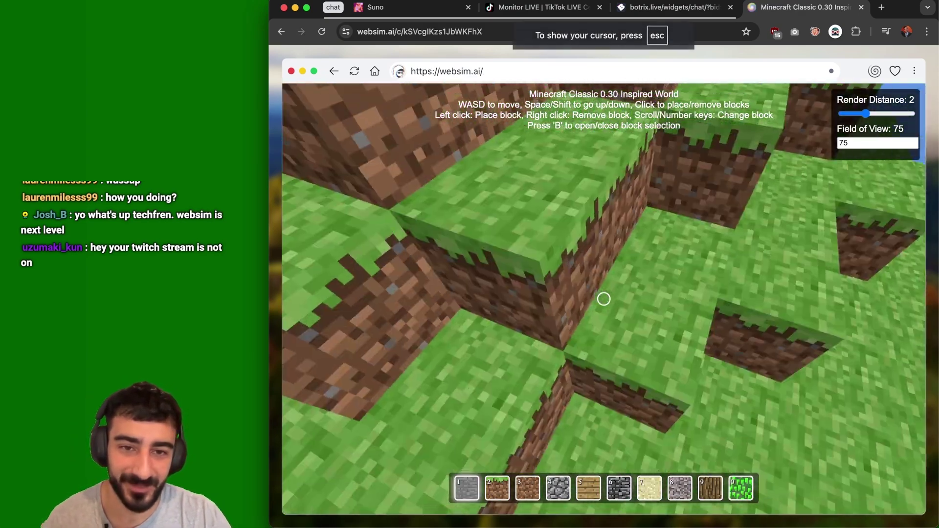
click(604, 299)
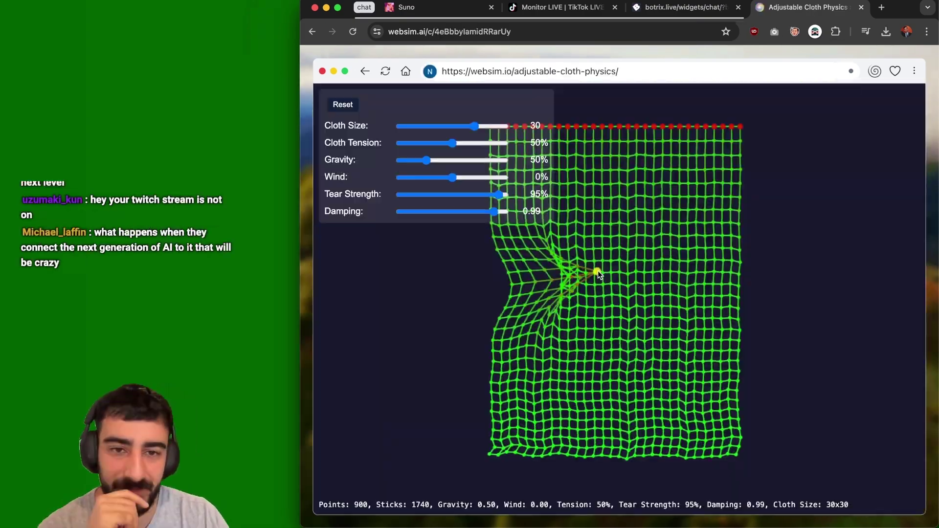
Step: Pull on the cloth in the adjustable cloth physics simulation and increase its wind
mouse_move(593, 269)
mouse_down()
mouse_move(514, 285)
mouse_move(442, 280)
mouse_move(635, 285)
mouse_move(377, 288)
mouse_move(747, 286)
mouse_move(786, 252)
mouse_move(797, 331)
mouse_move(857, 346)
mouse_move(854, 337)
mouse_up()
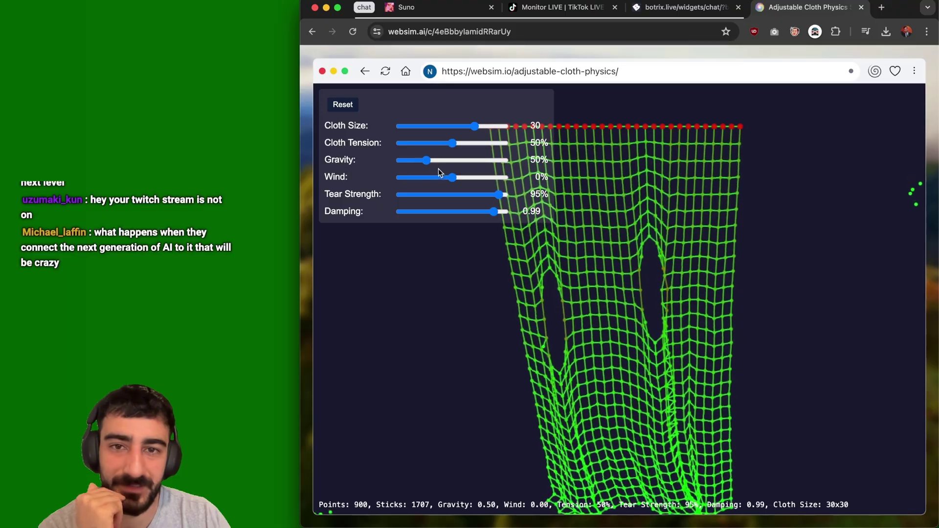
drag(439, 172, 462, 178)
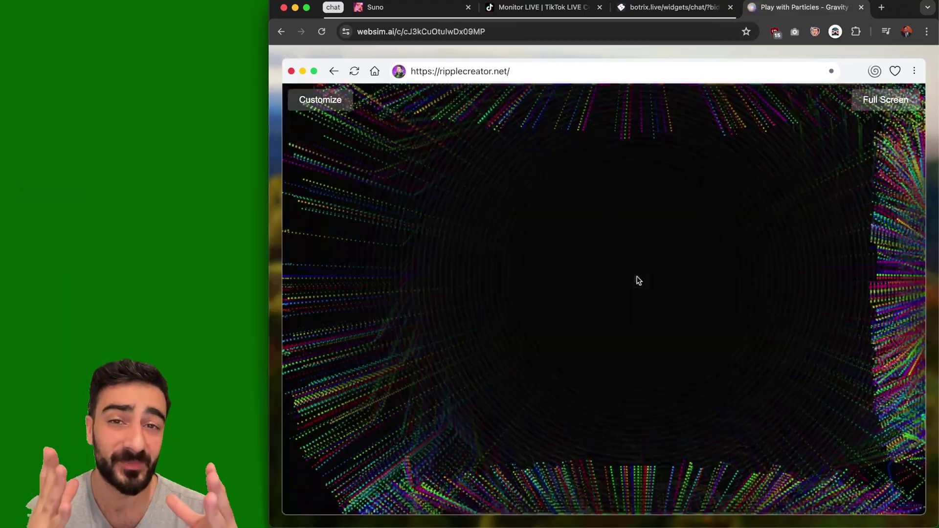
Step: Play with the ripplecreator.net particle simulation by disturbing the particles around the middle of the canvas
drag(638, 280, 638, 280)
click(637, 277)
click(637, 277)
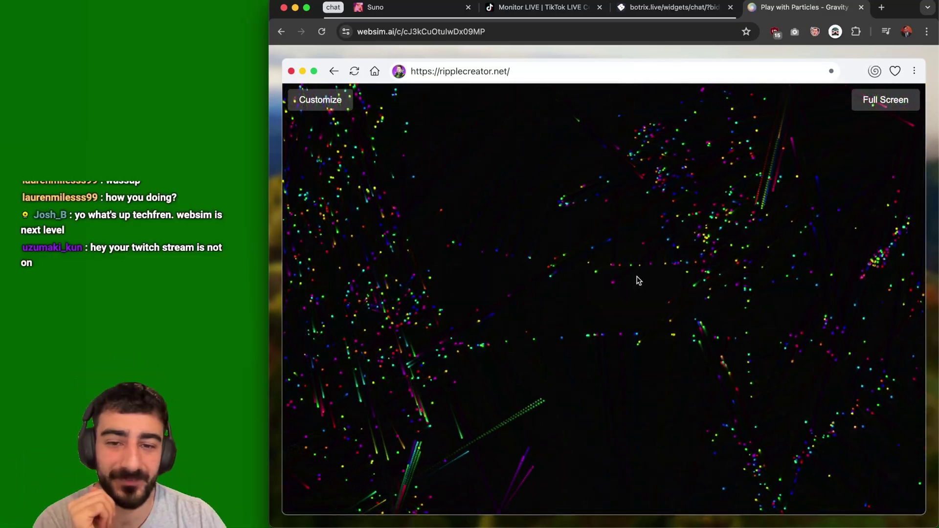
mouse_move(638, 280)
mouse_down()
mouse_move(450, 357)
mouse_move(841, 376)
mouse_move(817, 344)
mouse_move(567, 263)
mouse_move(556, 289)
mouse_up()
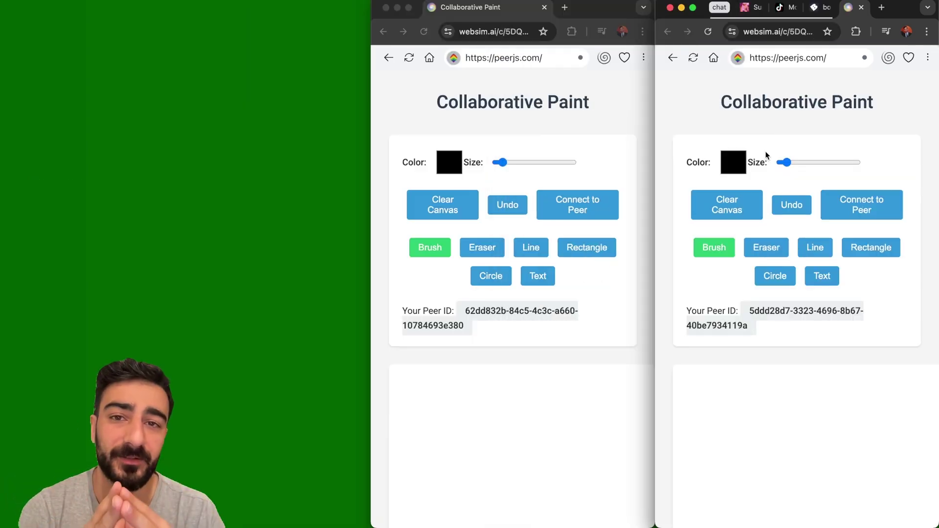
Step: Connect the first Collaborative Paint window to the second window's peer ID and bring up both canvases
click(572, 191)
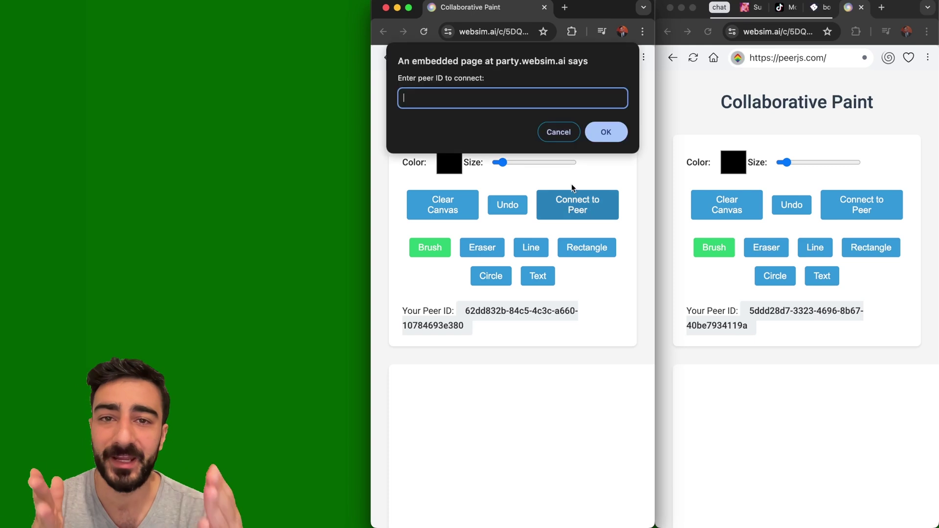
click(598, 129)
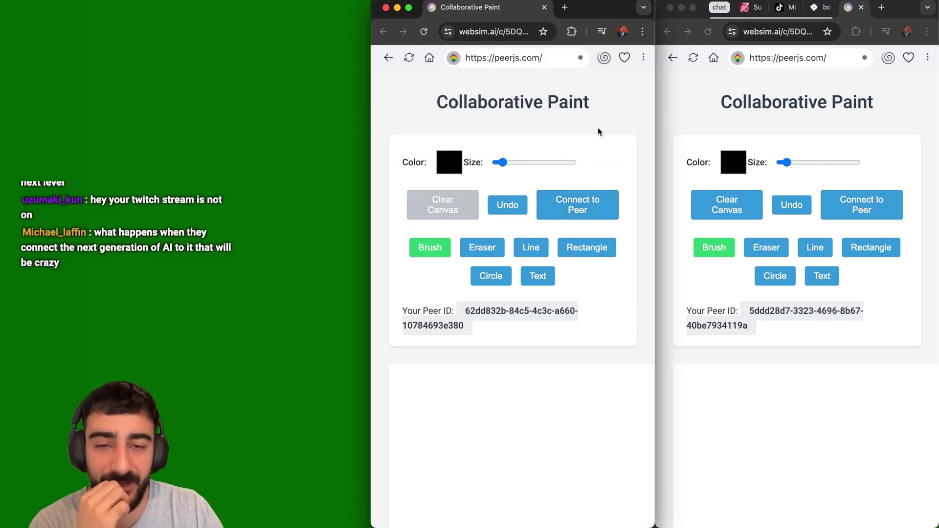
scroll(611, 153, down, 2)
scroll(629, 163, down, 5)
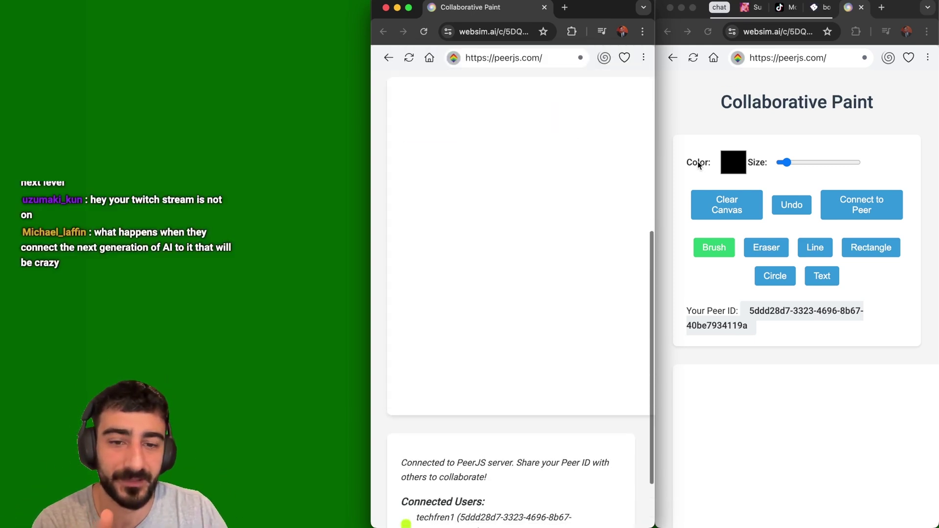
scroll(698, 165, down, 5)
scroll(698, 166, down, 2)
scroll(697, 164, up, 1)
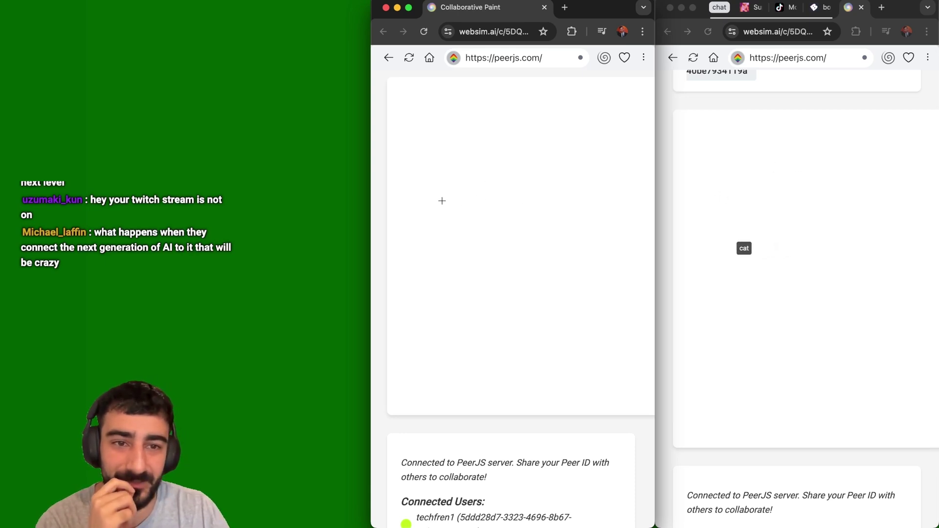
Step: Brush a winding black stroke in the first Collaborative Paint window and two curved strokes in the second
drag(468, 171, 501, 284)
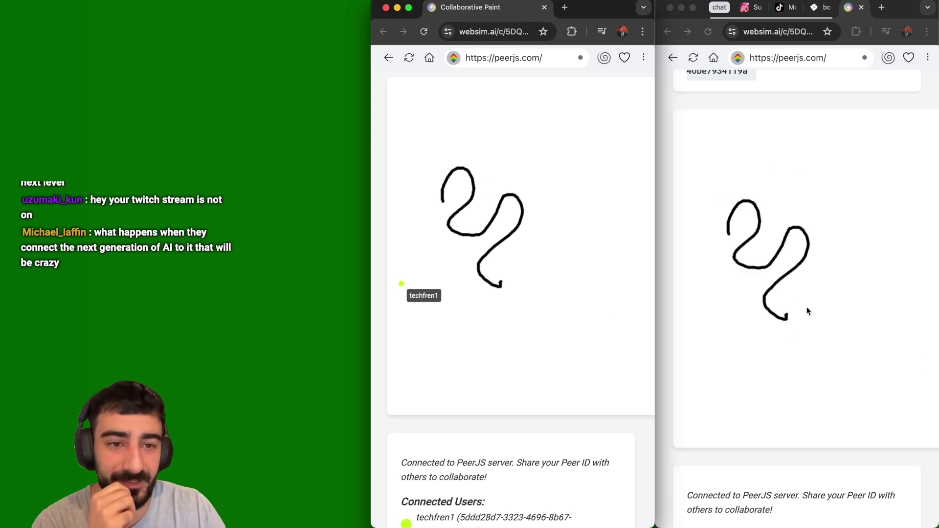
mouse_move(814, 313)
mouse_down()
mouse_move(851, 272)
mouse_move(865, 360)
mouse_up()
mouse_move(891, 231)
mouse_down()
mouse_move(854, 202)
mouse_move(865, 188)
mouse_up()
click(594, 229)
scroll(601, 223, up, 5)
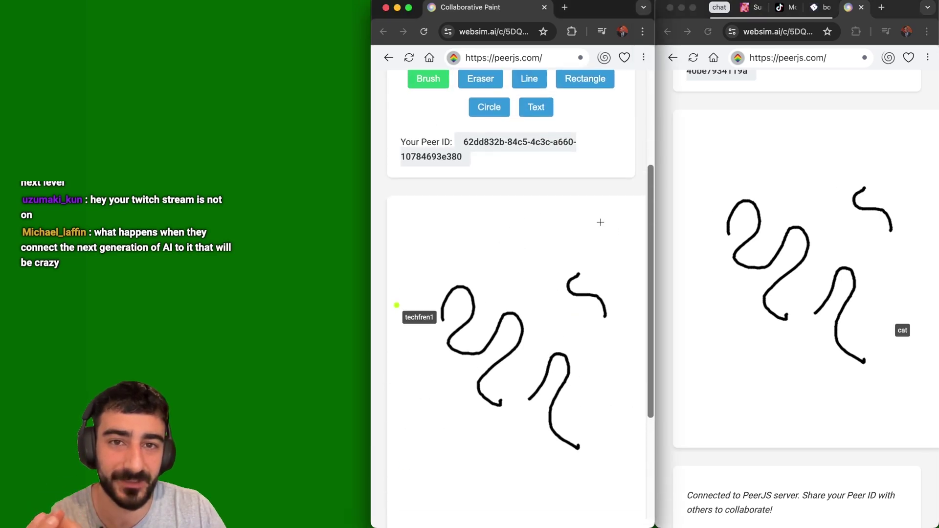
scroll(601, 223, down, 3)
Step: Add a zigzag stroke, a dot, a long wavy stroke and a short straight stroke in the second paint window
drag(773, 380, 729, 293)
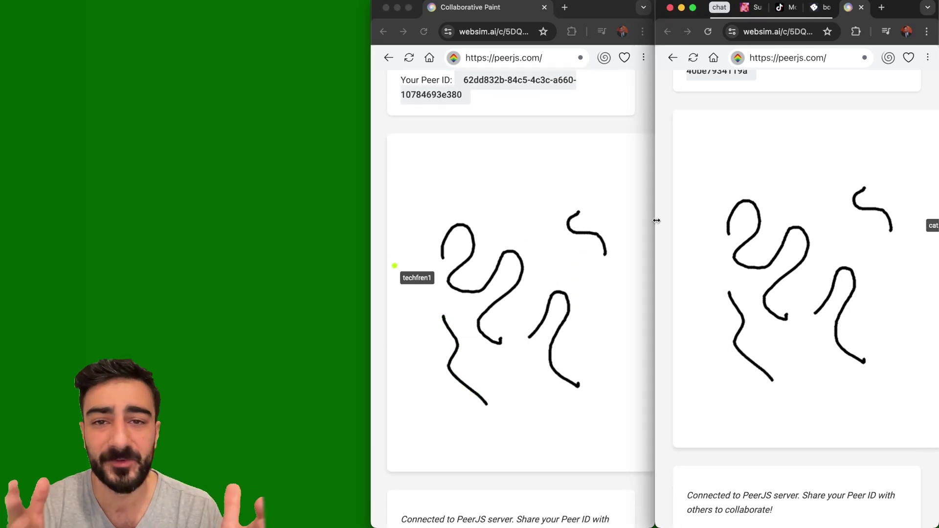
click(767, 175)
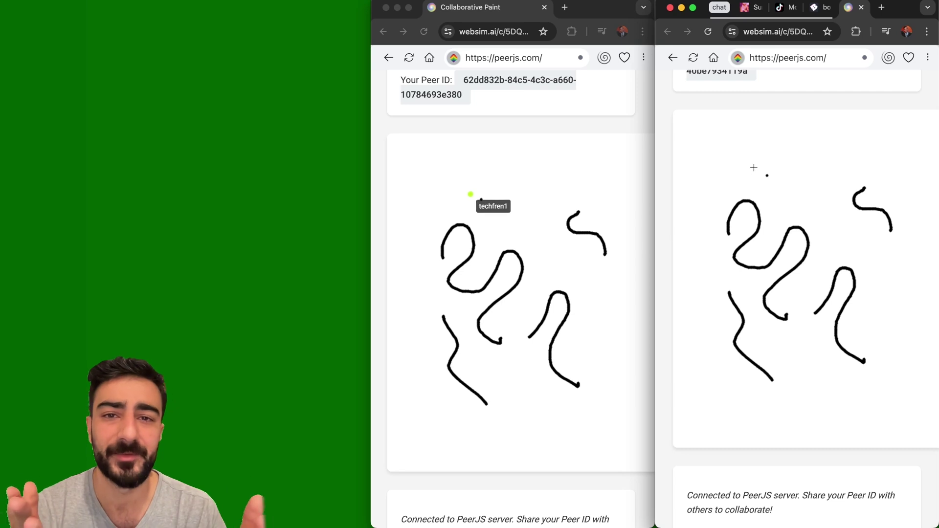
drag(755, 167, 856, 240)
drag(805, 264, 798, 313)
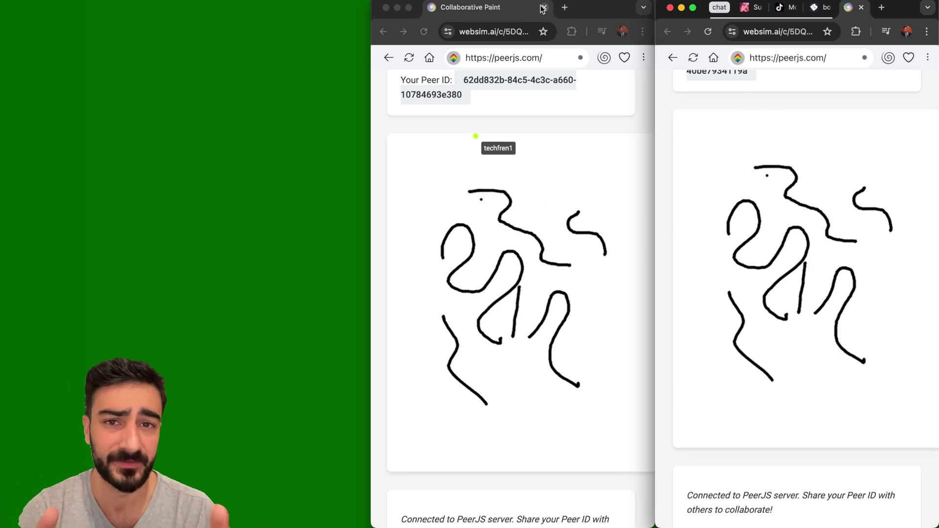
Step: Draw rectangles over the upper brush strokes with the Rectangle tool in the first paint window
scroll(578, 223, up, 5)
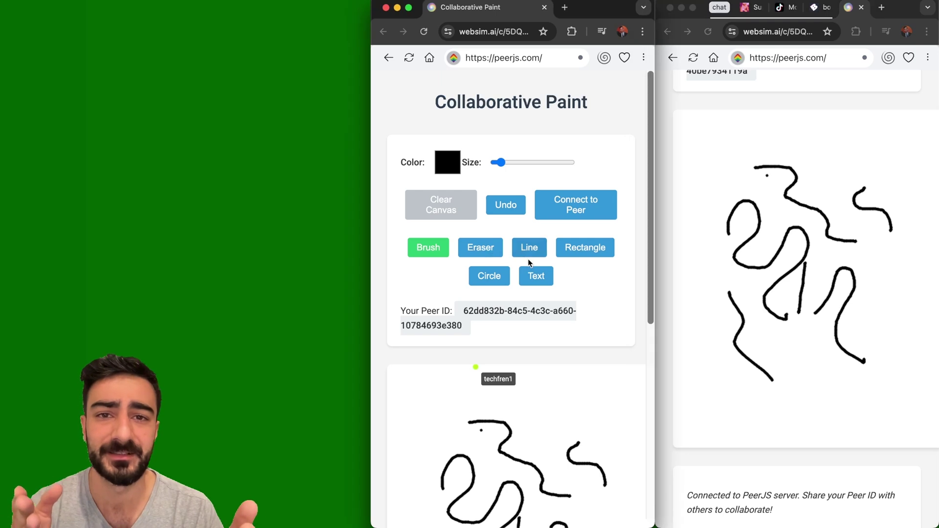
scroll(528, 259, down, 1)
click(566, 218)
drag(603, 379, 499, 465)
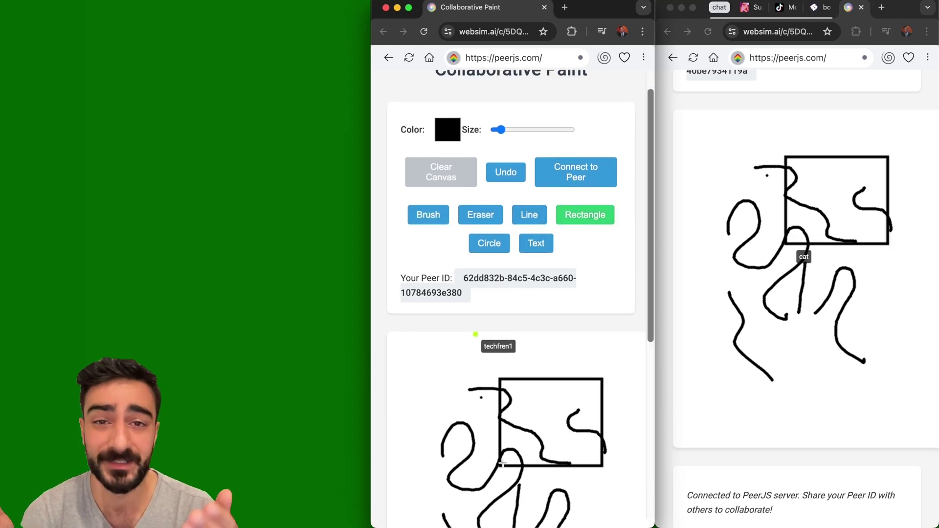
mouse_move(556, 383)
mouse_down()
mouse_move(538, 368)
mouse_move(509, 406)
mouse_up()
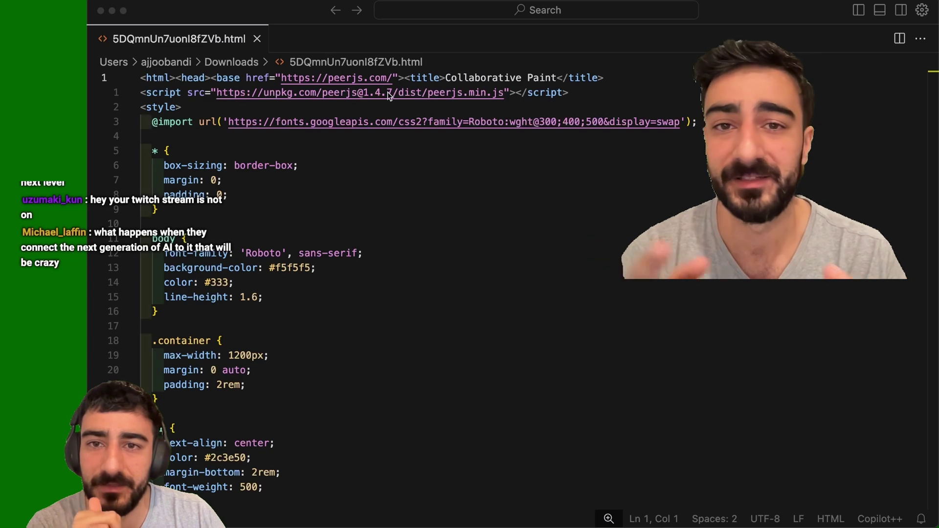
Step: Switch to the code editor and highlight the PeerJS library reference in the Collaborative Paint HTML file's script tag
drag(322, 94, 387, 94)
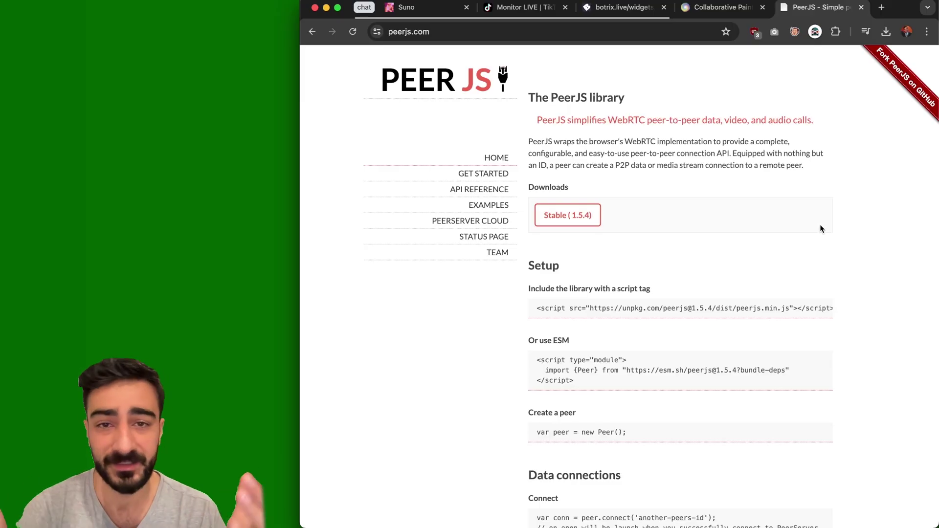
Step: Read the PeerJS homepage, highlighting the WebRTC mention and the PeerServer explanation about brokering connections without carrying peer-to-peer data
scroll(886, 213, down, 5)
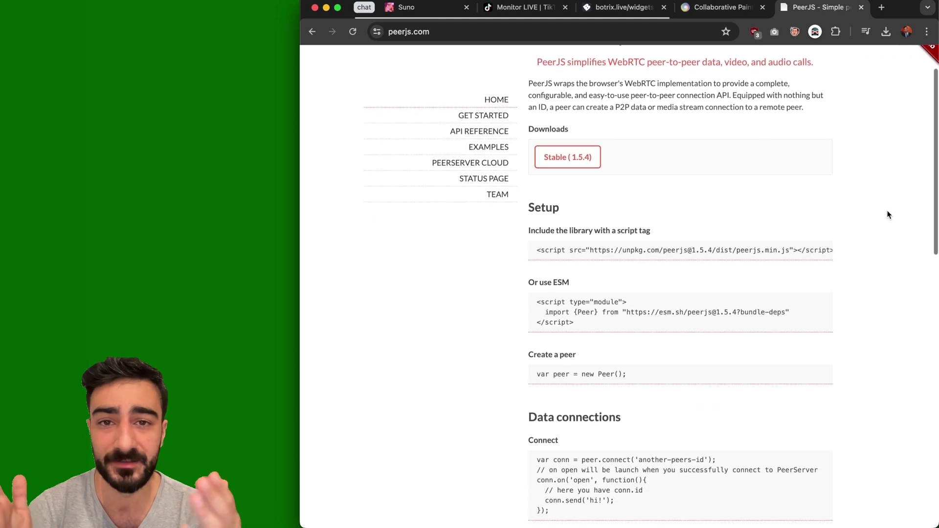
double_click(631, 120)
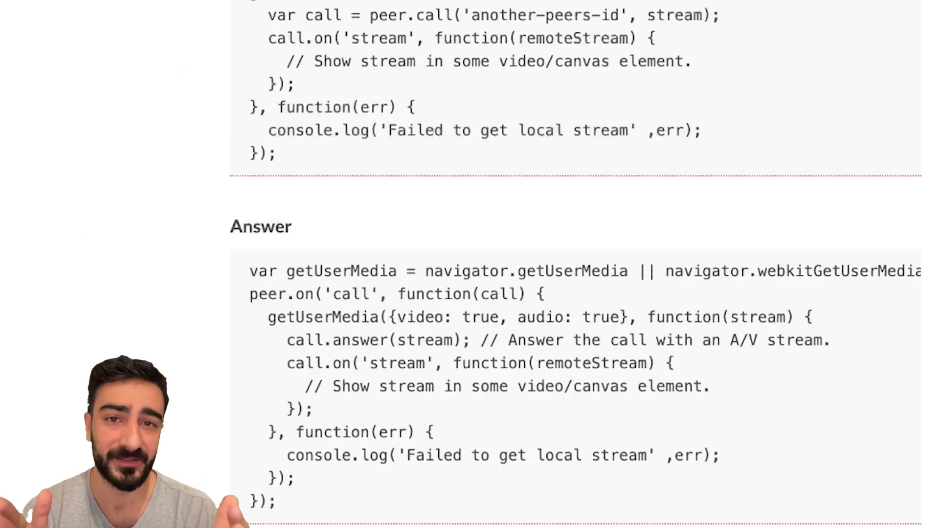
scroll(570, 284, down, 10)
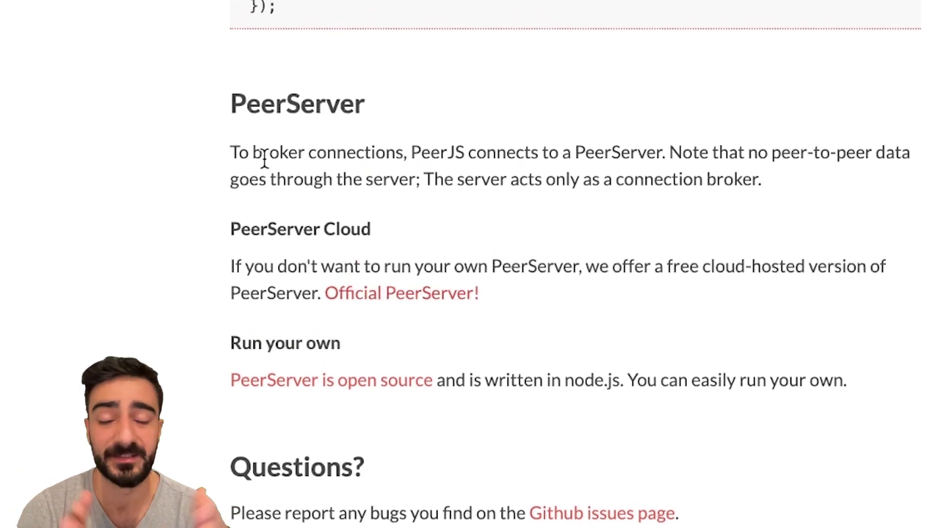
drag(230, 103, 338, 96)
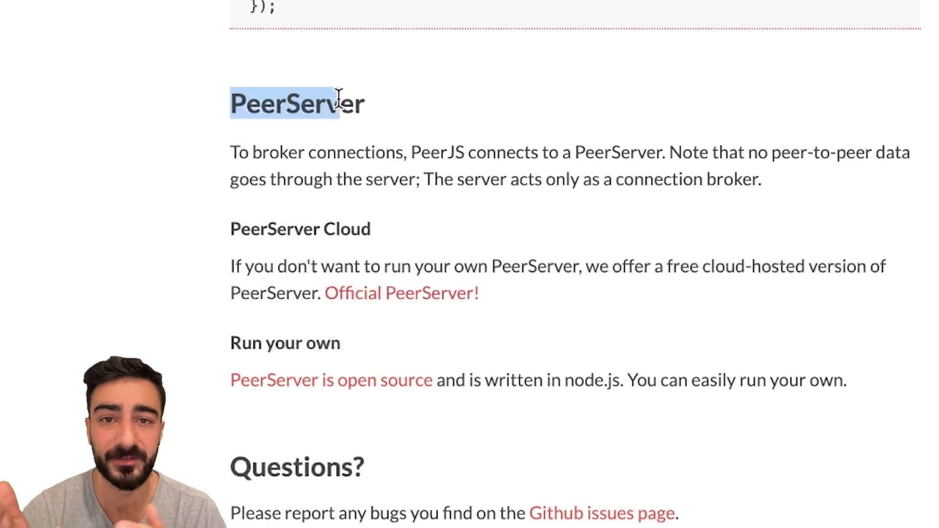
drag(231, 153, 389, 152)
drag(411, 153, 531, 153)
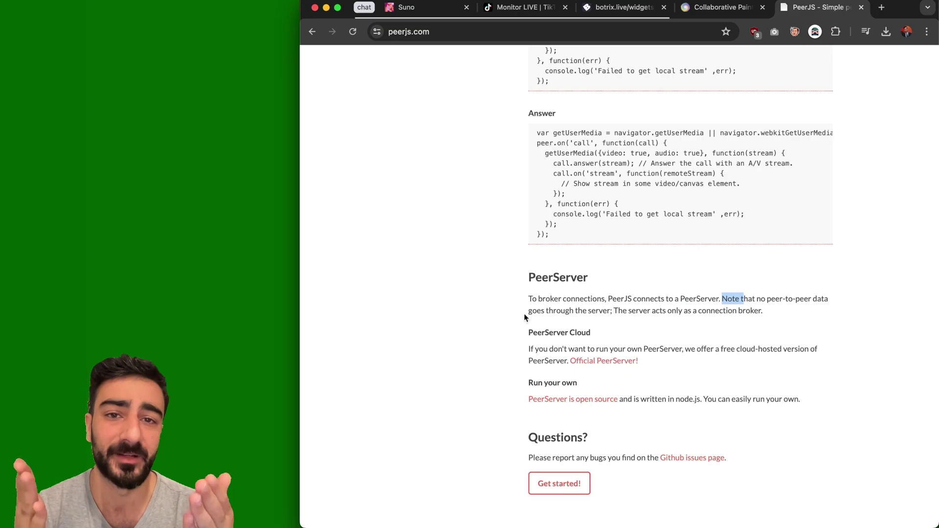
drag(526, 313, 598, 310)
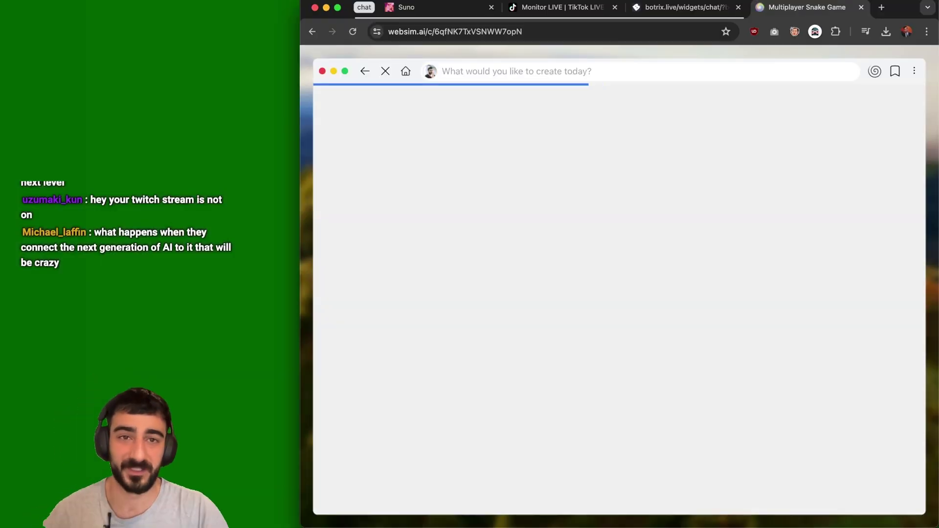
Step: Submit the prompt "show when connected to other user" to websim for the multiplayer snake game
click(589, 433)
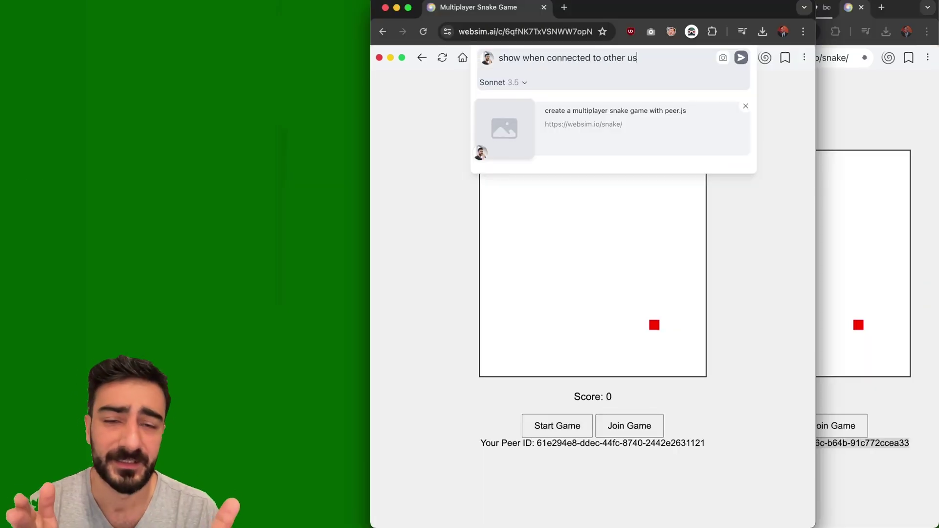
text(er)
key(Return)
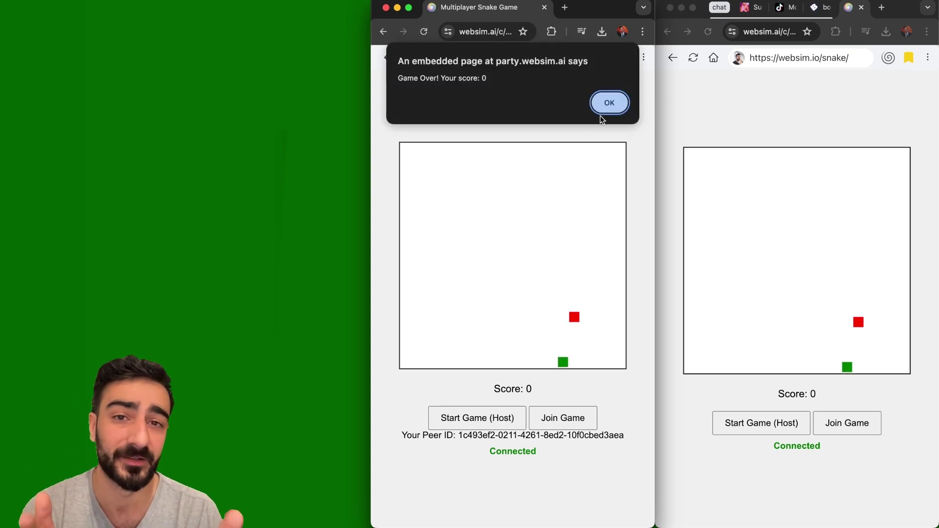
Step: Dismiss the game-over alert and play a two-window round of Multiplayer Snake, steering the green snake to the red food
click(600, 112)
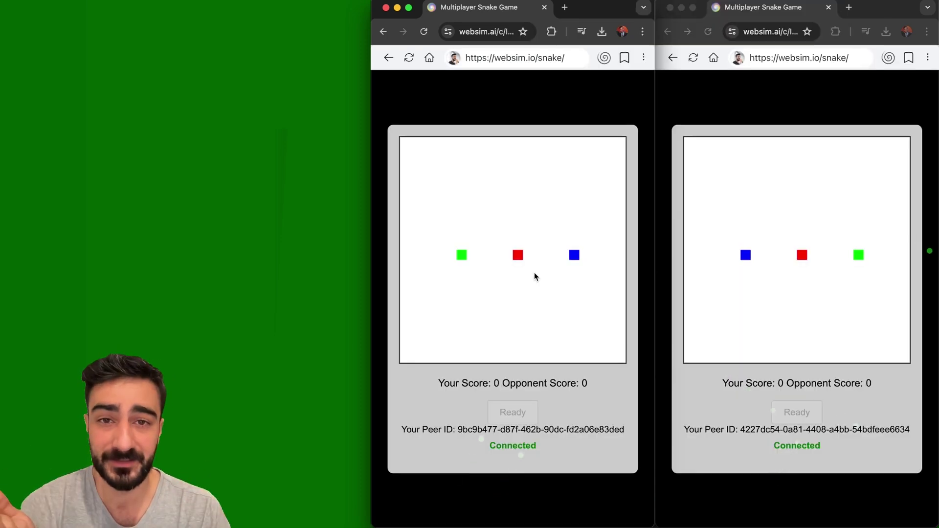
key(Right)
key(Down)
key(Left)
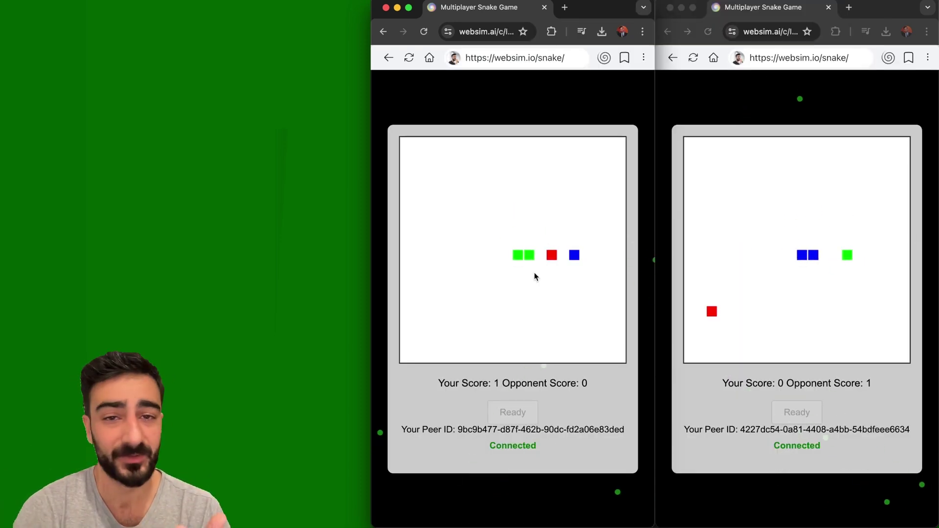
key(Down)
key(Right)
key(Up)
key(Left)
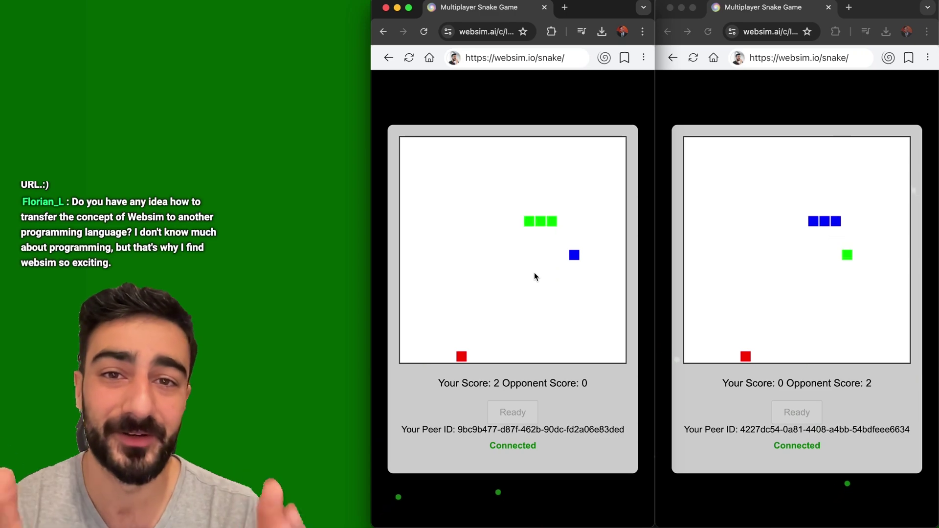
key(Down)
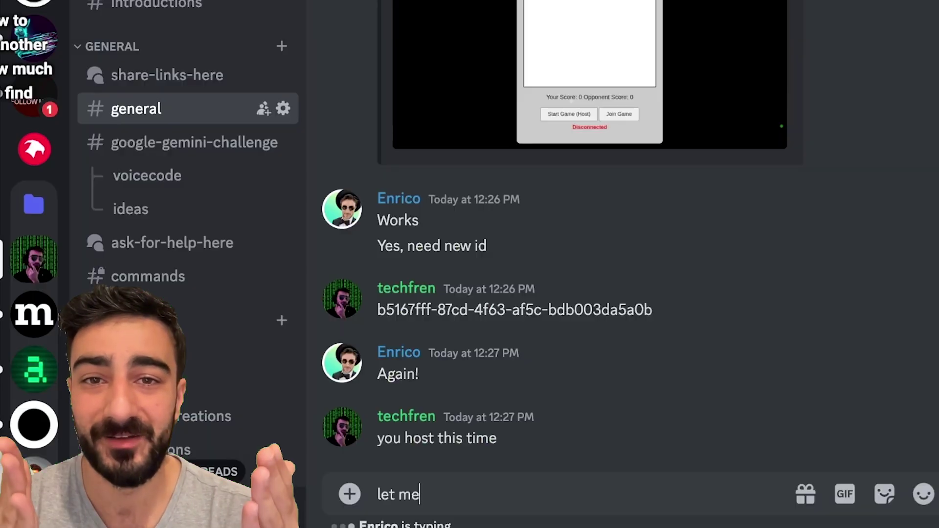
Step: Switch to Discord and send "i think peer is broken" and "host works well" in the general channel
key(BackSpace)
key(BackSpace)
key(BackSpace)
key(BackSpace)
key(BackSpace)
key(BackSpace)
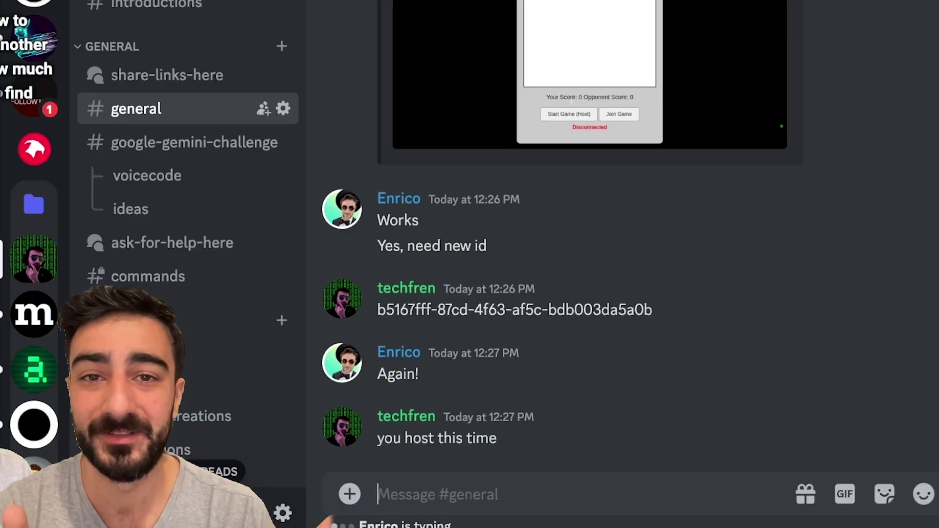
text(i think peer is broken)
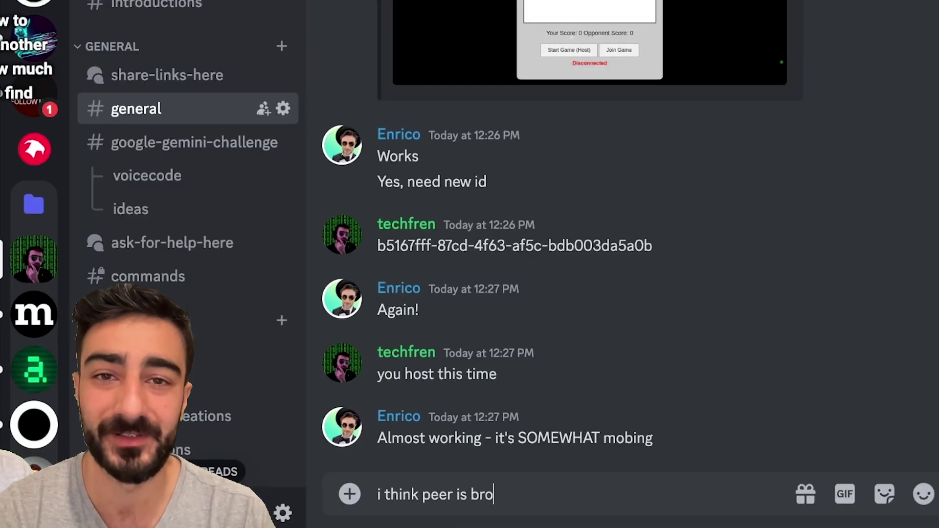
key(Return)
text(host works well)
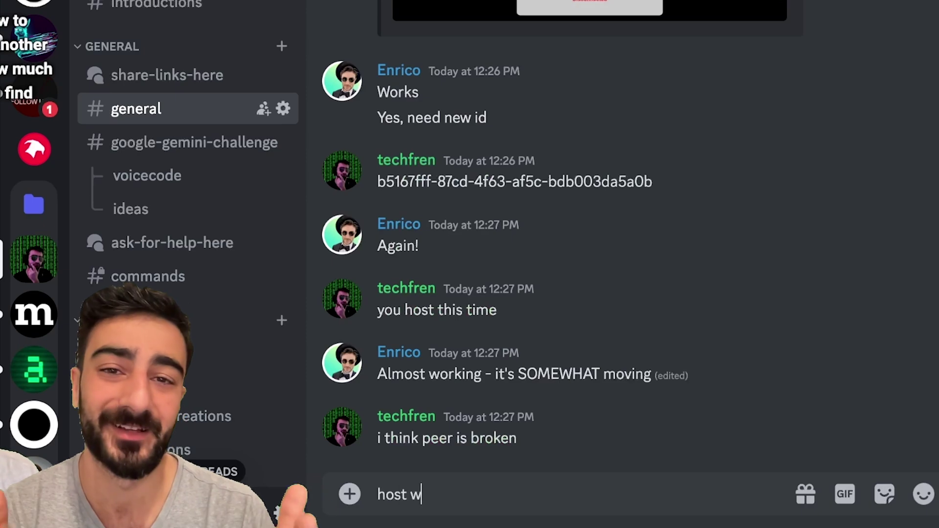
key(Return)
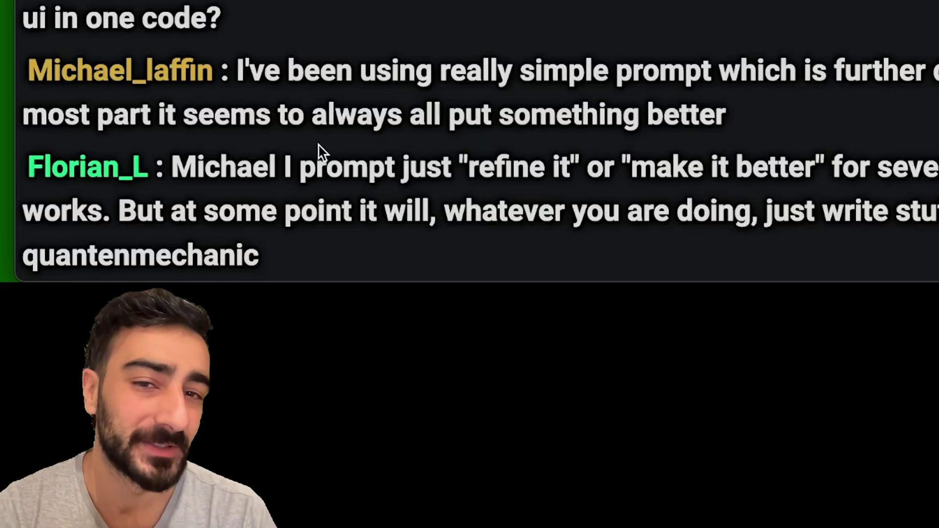
Step: Highlight the live chat comment about repeatedly prompting "refine it" or "make it better"
drag(279, 167, 656, 163)
click(807, 160)
click(656, 163)
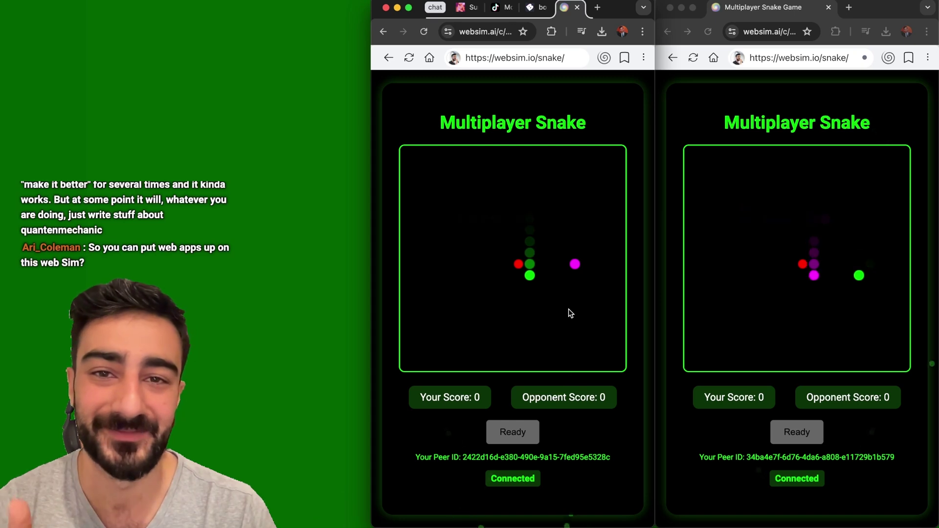
Step: Play the restyled black-and-green Multiplayer Snake, steering the green snake around the board to eat the red food
key(Left)
key(Up)
key(Left)
key(Down)
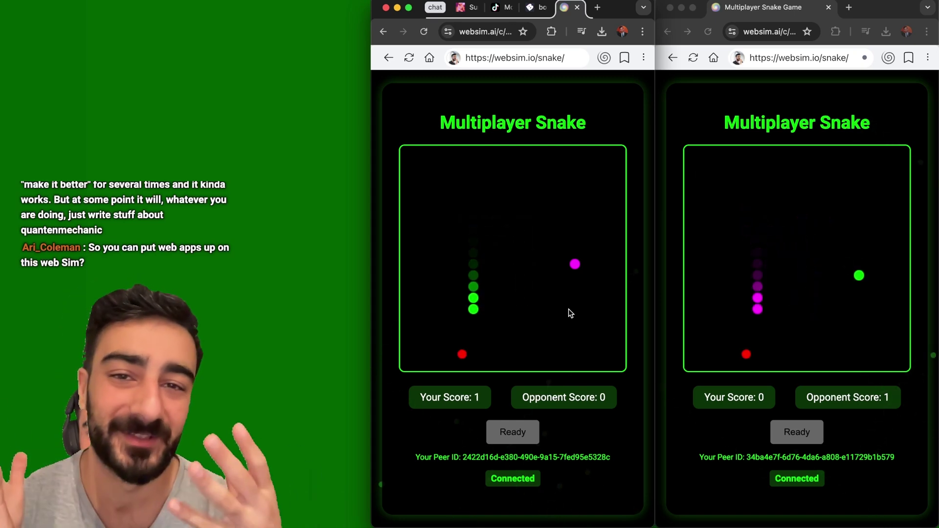
key(Left)
key(Right)
key(Down)
key(Left)
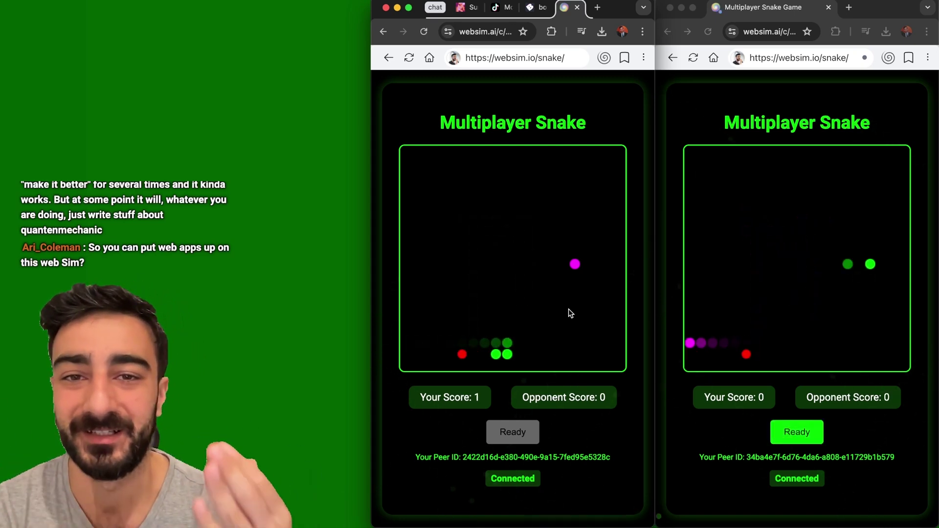
key(Up)
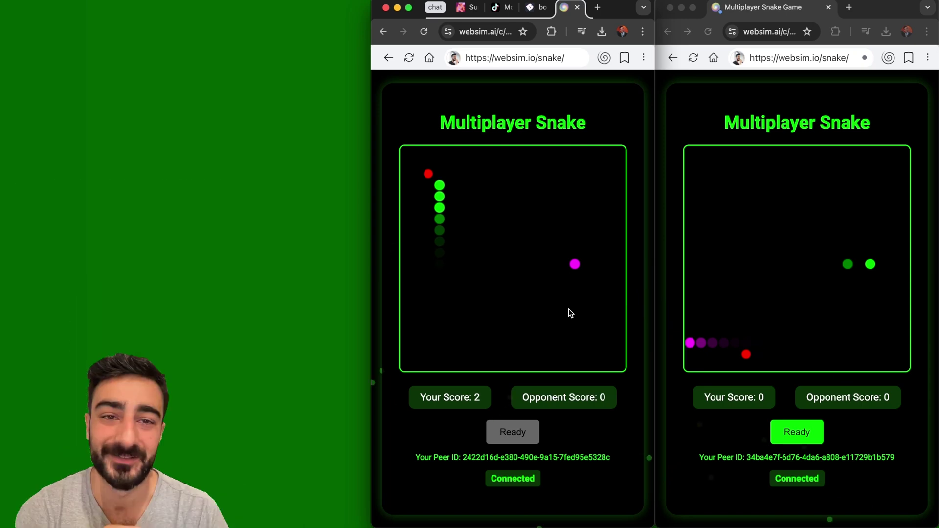
key(Left)
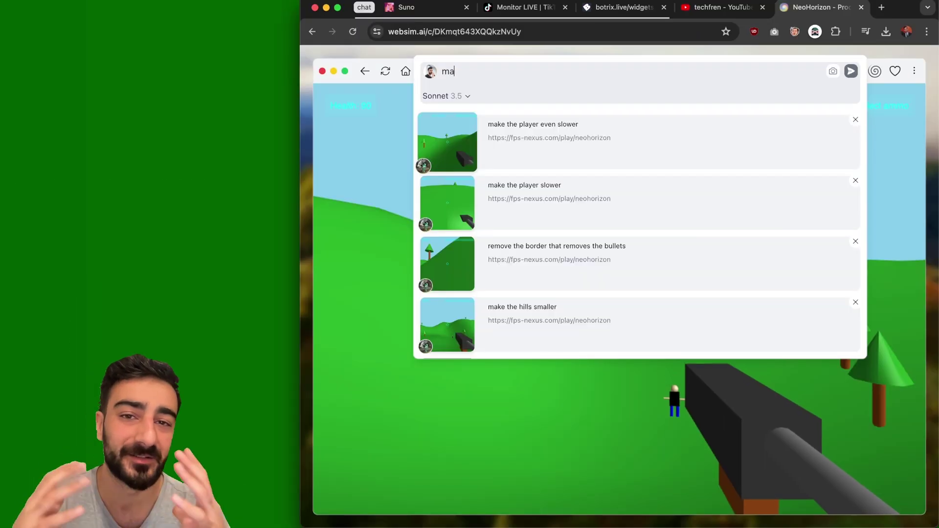
Step: Submit the prompt "make red balls fall from the sky" for the NeoHorizon shooter in websim
text(ke red)
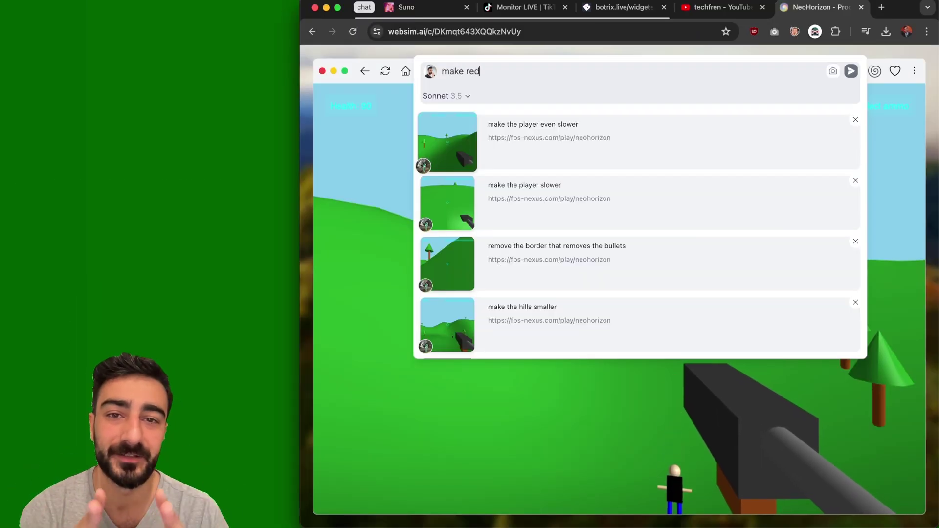
text( balls fall from the sk)
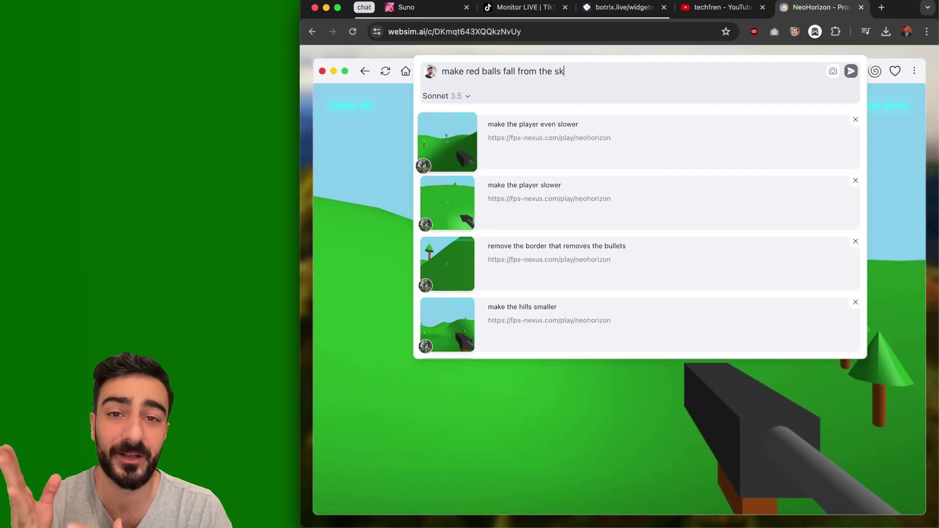
text(y)
key(Return)
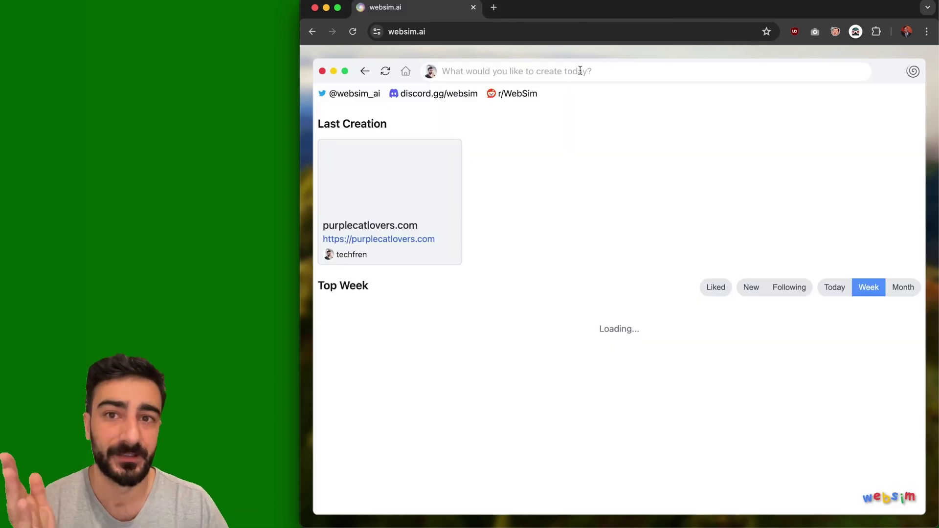
Step: Browse the top creations on the websim homepage for the week and for the month
scroll(610, 154, down, 5)
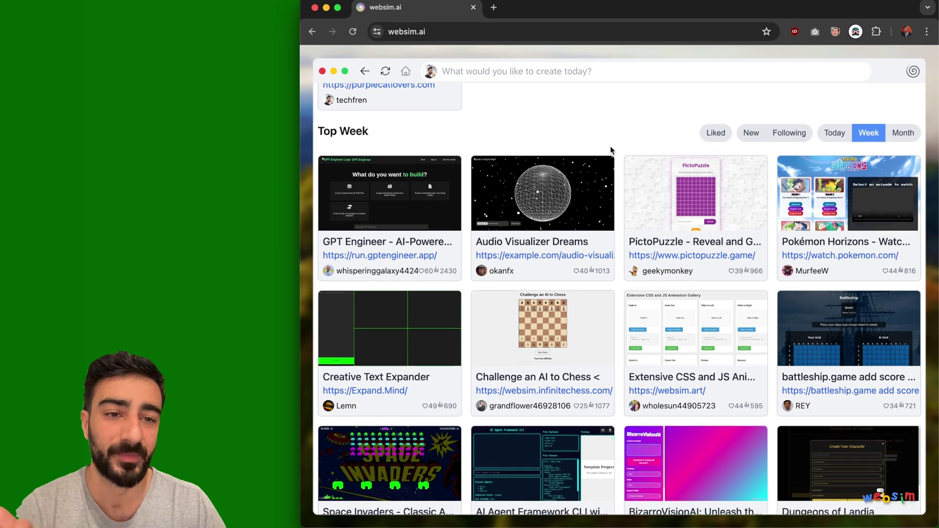
scroll(612, 151, down, 2)
click(903, 102)
scroll(810, 182, down, 1)
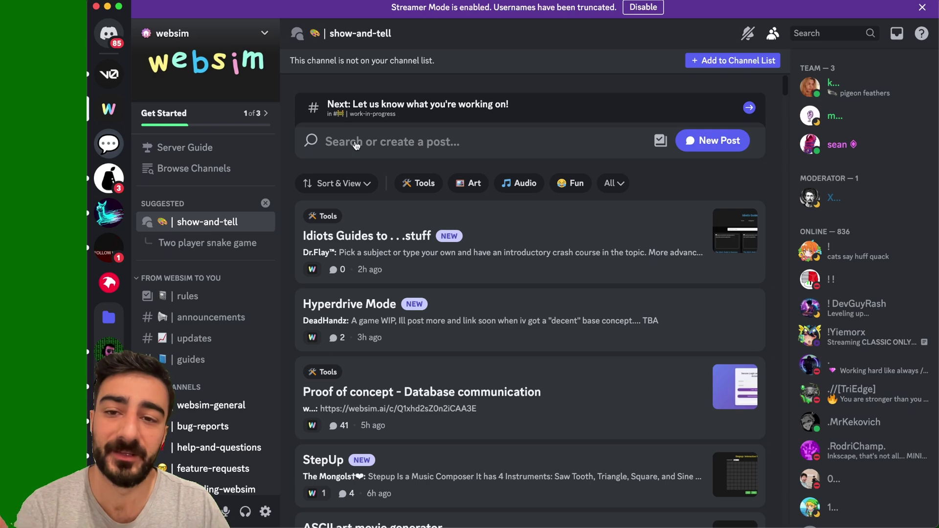
Step: Find the xech://ide post in the websim Discord's show-and-tell channel and open its computer IDE link
scroll(503, 211, down, 3)
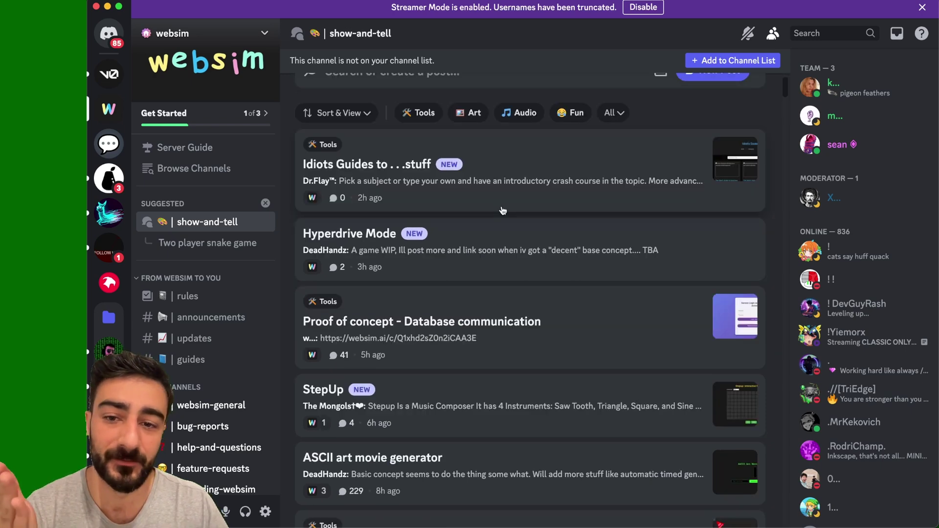
scroll(523, 197, down, 4)
click(440, 438)
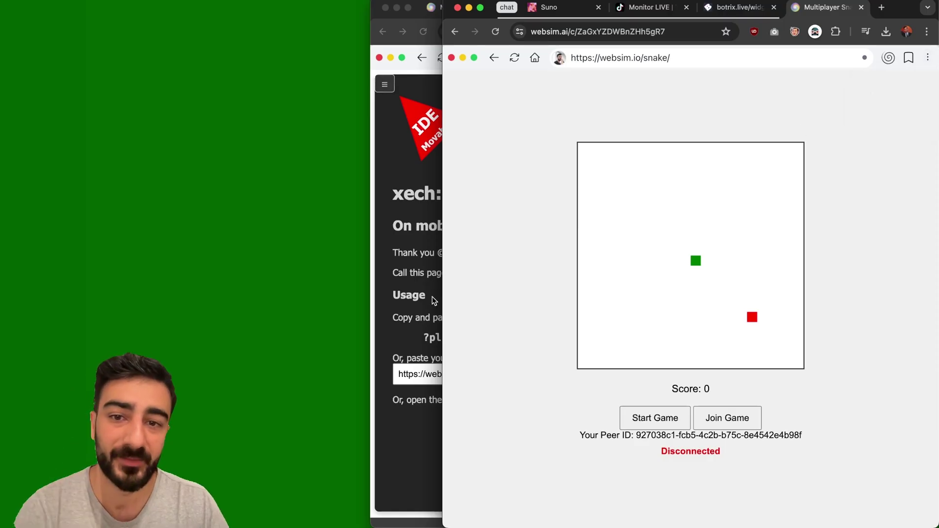
click(432, 297)
Step: Load the multiplayer snake game's source into the IDE by replacing the example address with the copied websim URL
triple_click(511, 377)
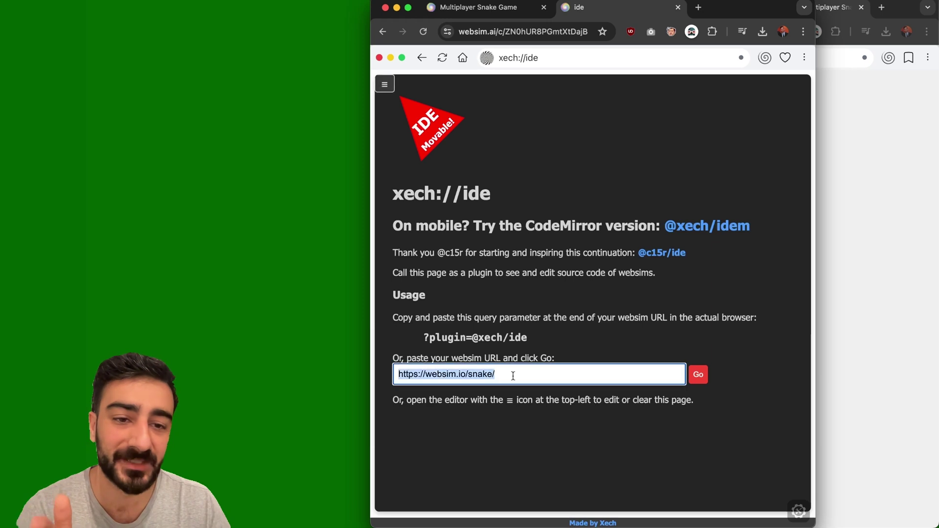
text(https://websim.ai/c/ZaGxYZDWBnZHh5gR7)
click(695, 378)
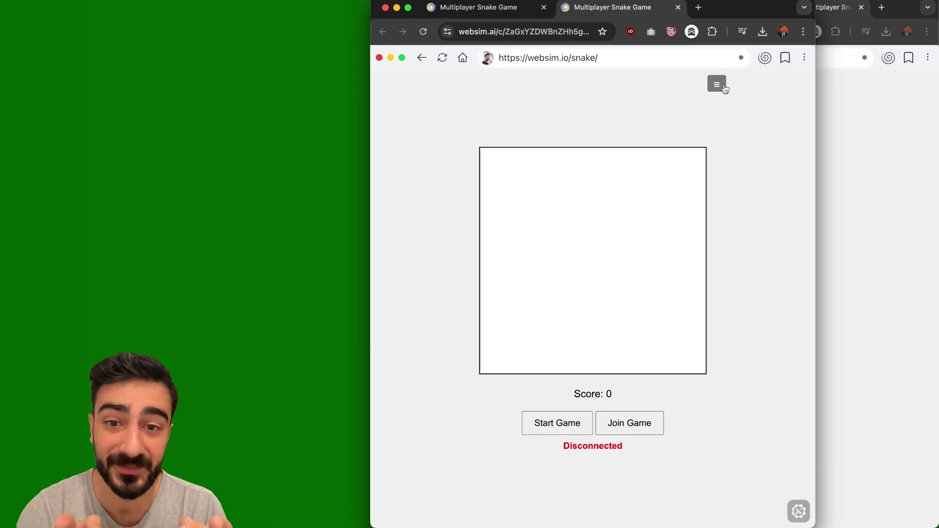
click(718, 84)
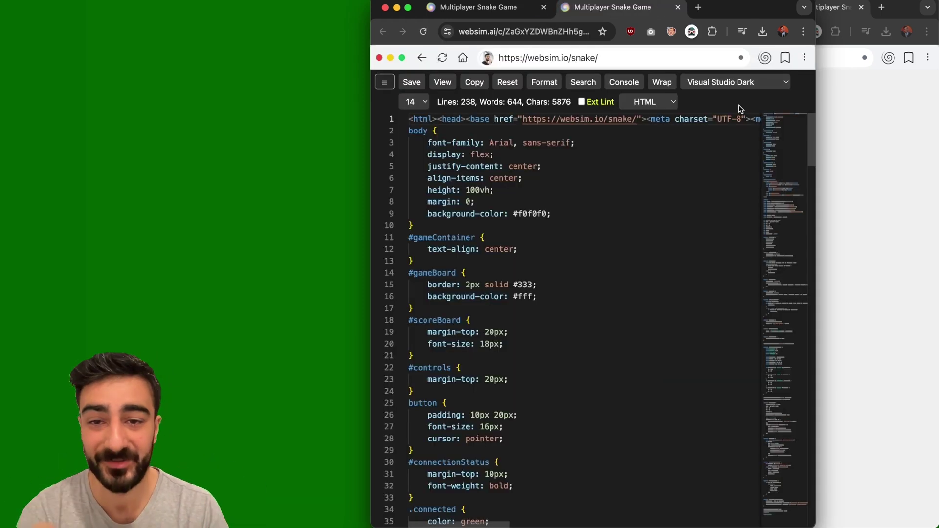
Step: Widen the browser window and examine the snake game's movement, drawing and collision functions in the IDE
drag(814, 127, 937, 132)
scroll(758, 254, down, 15)
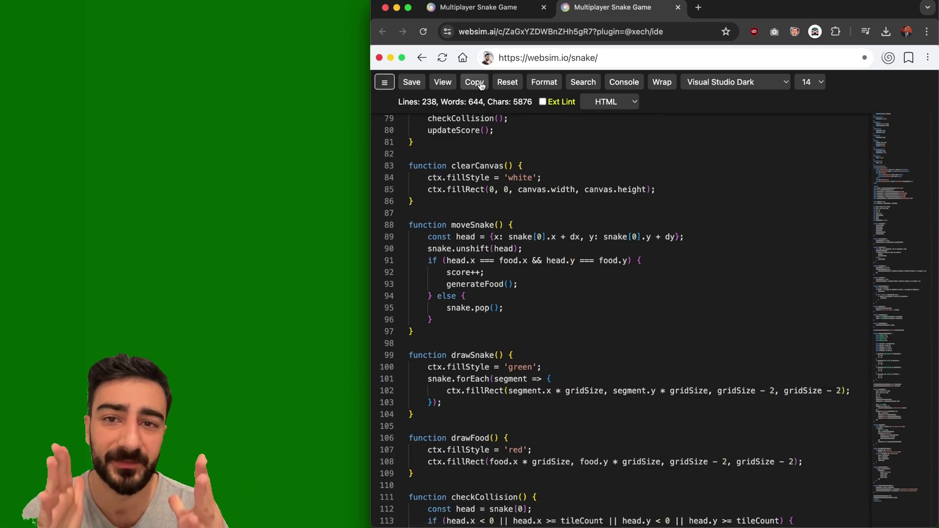
scroll(497, 266, down, 4)
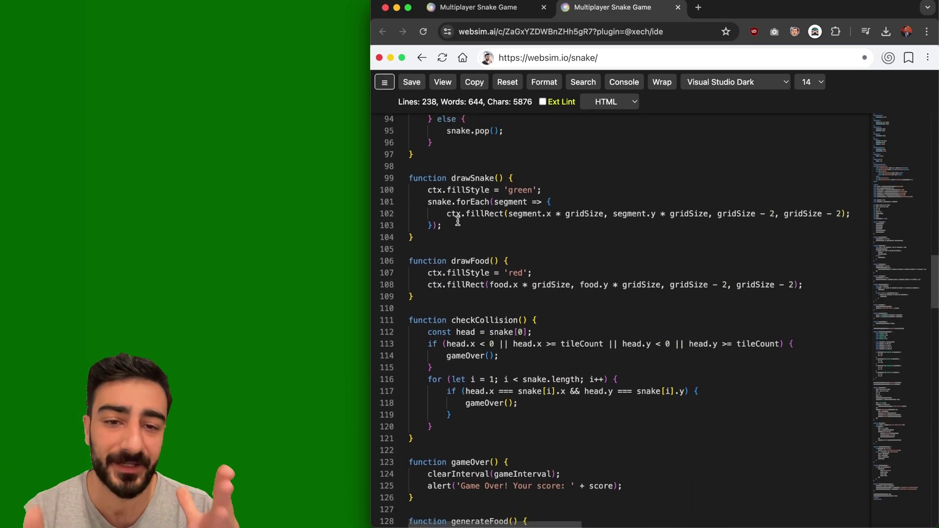
scroll(457, 220, up, 18)
scroll(912, 165, down, 2)
scroll(905, 118, up, 2)
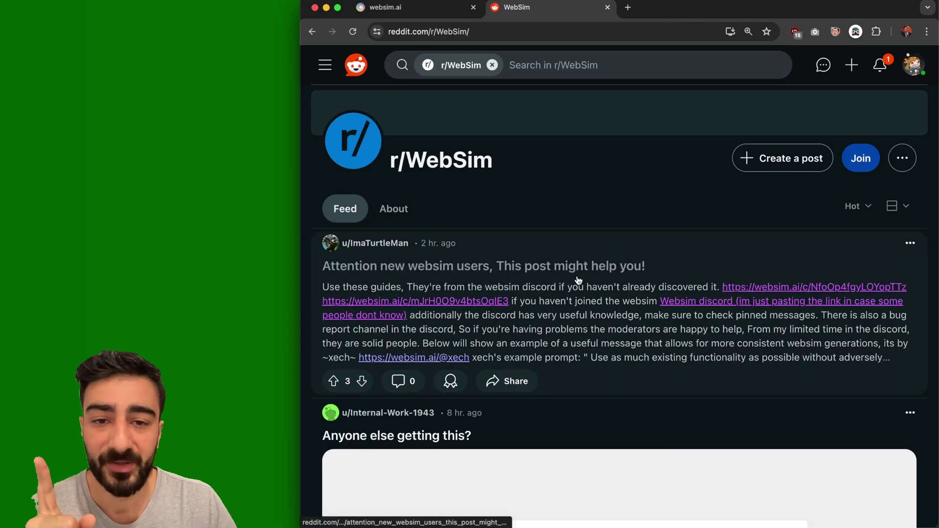
Step: Open the r/WebSim post for new websim users and read the Advanced Guide's Generated Backend section
click(579, 280)
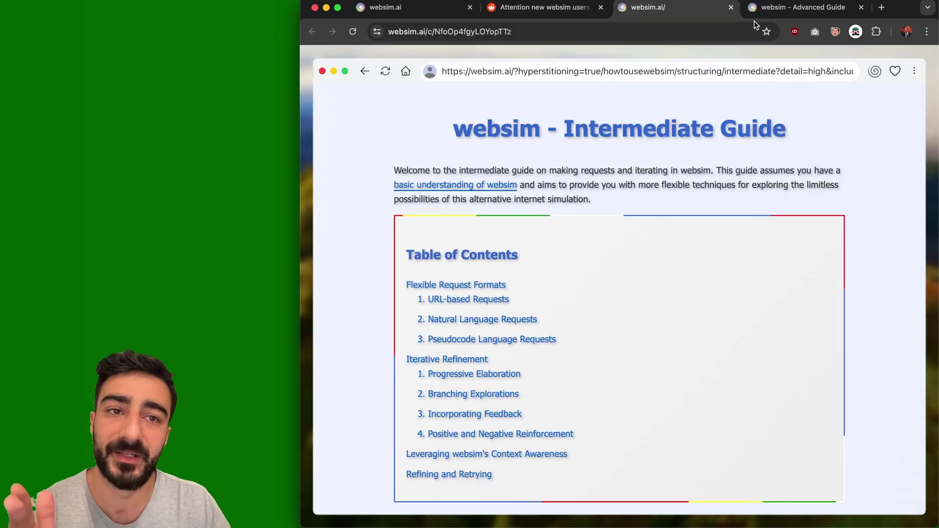
click(770, 7)
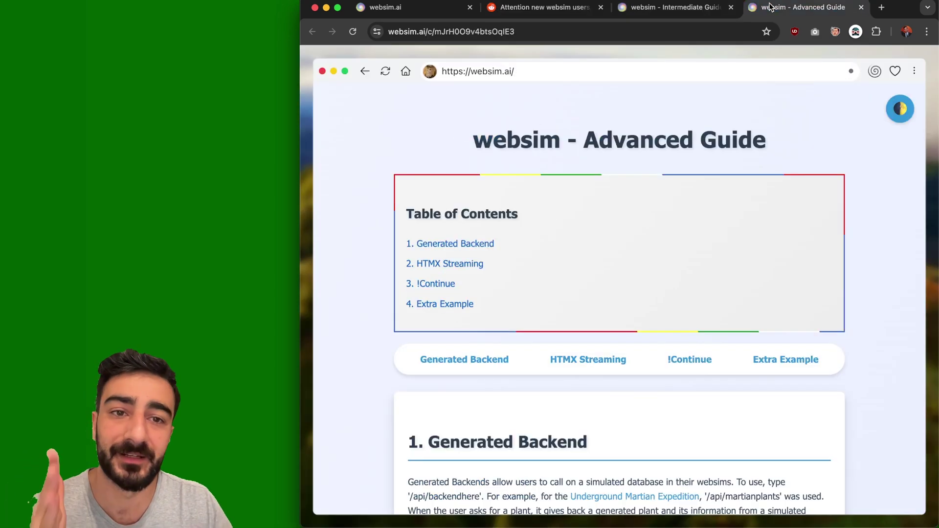
scroll(776, 117, down, 5)
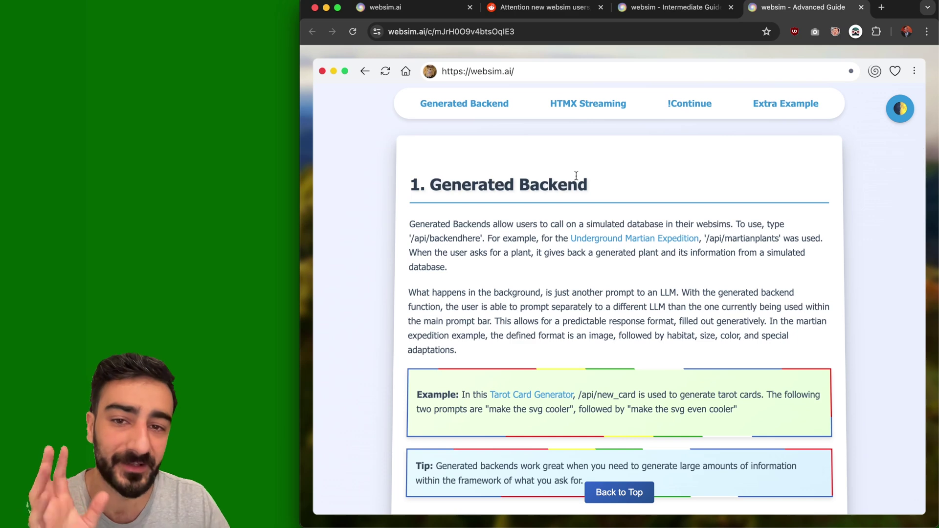
click(488, 236)
key(super+w)
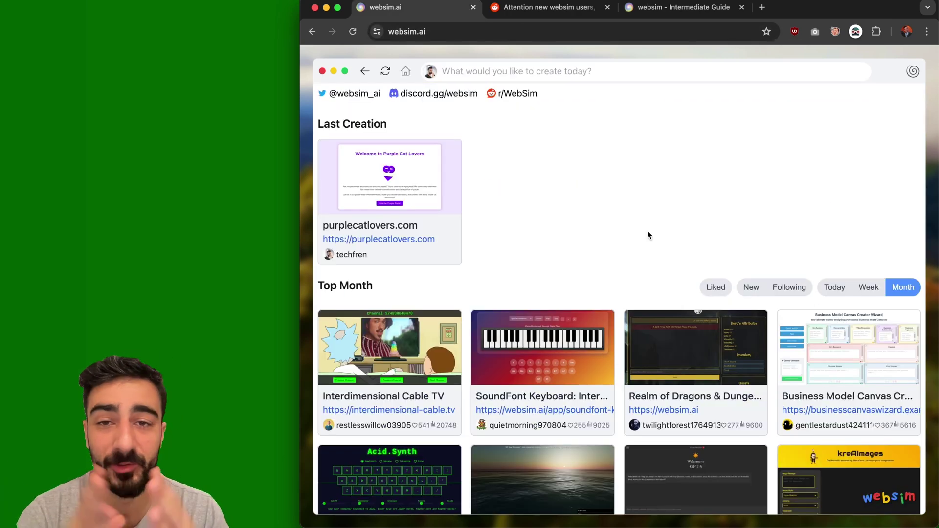